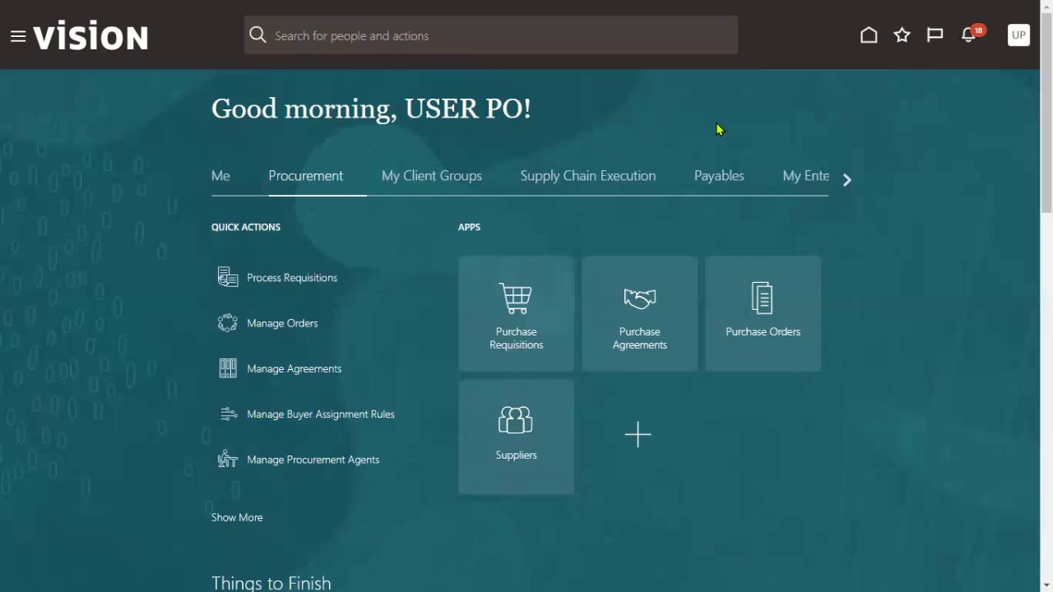
Open Purchase Requisitions under Procurement and choose the Enter Requisition Line task
{"action": "left_click", "coordinate": [16, 41]}
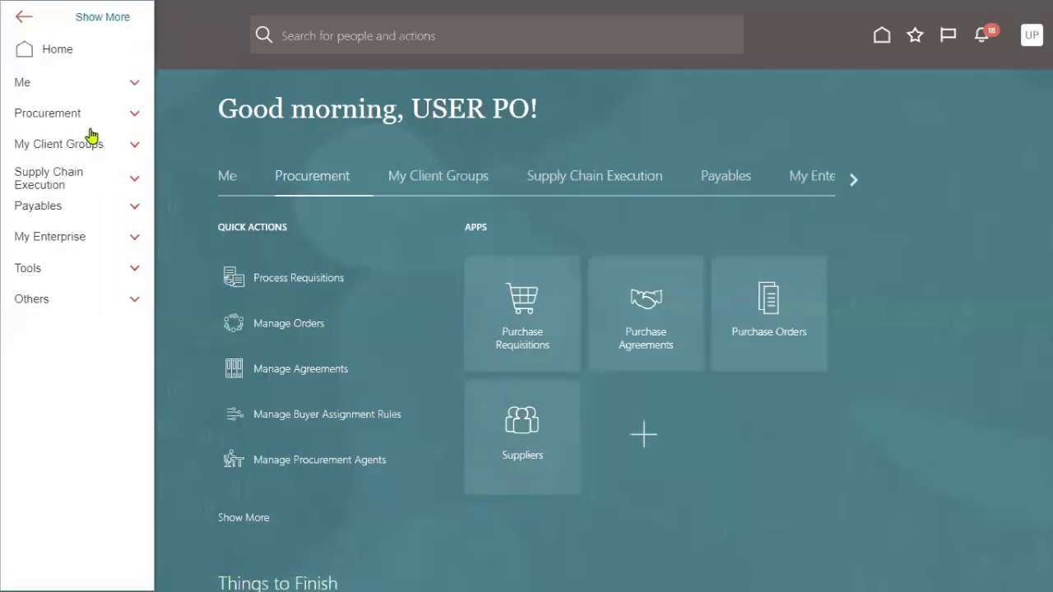
{"action": "left_click", "coordinate": [87, 115]}
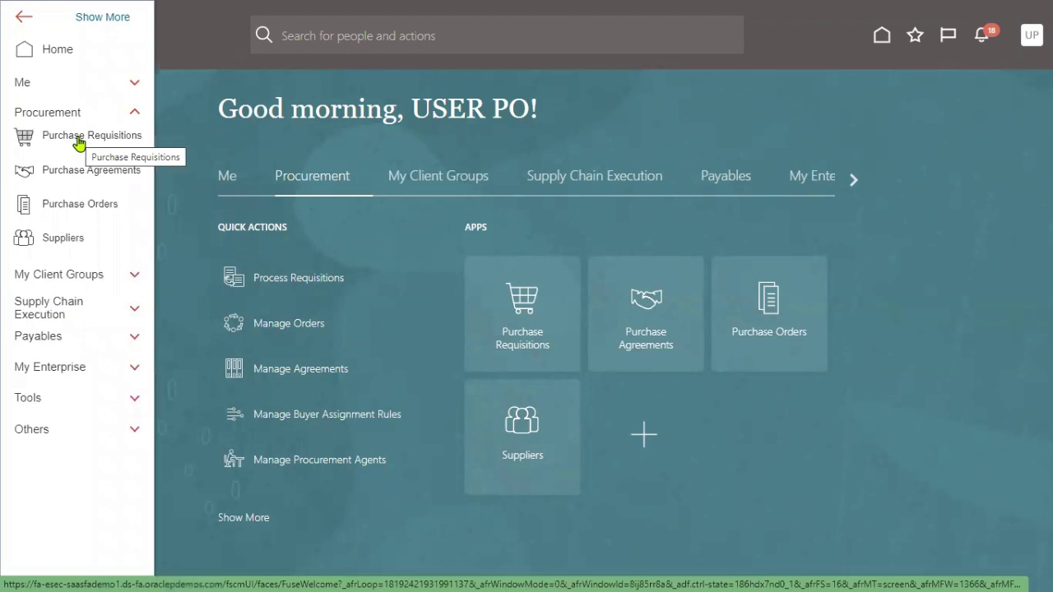
{"action": "left_click", "coordinate": [79, 137]}
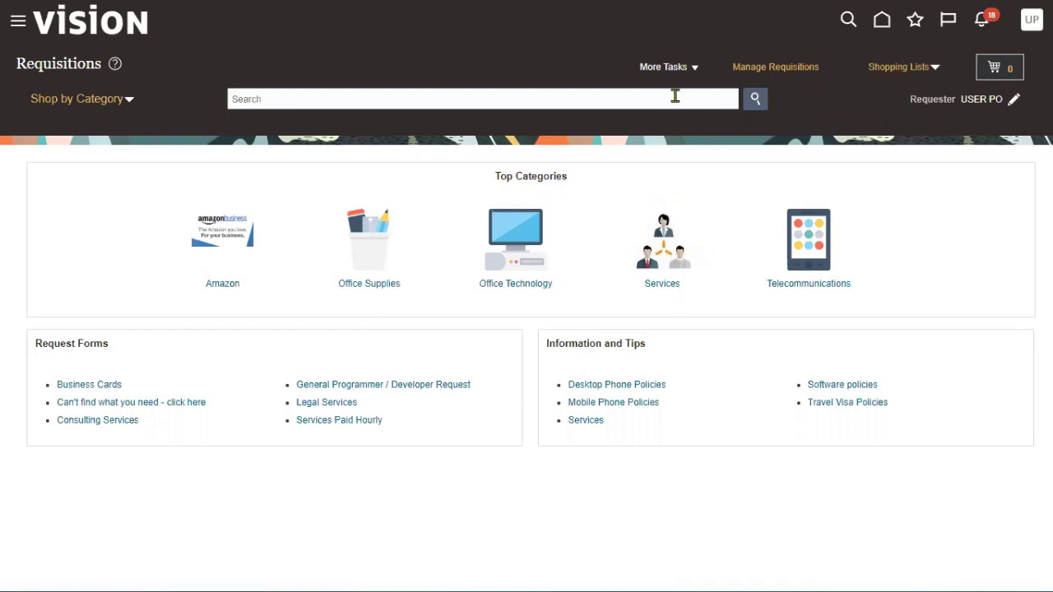
{"action": "left_click", "coordinate": [677, 69]}
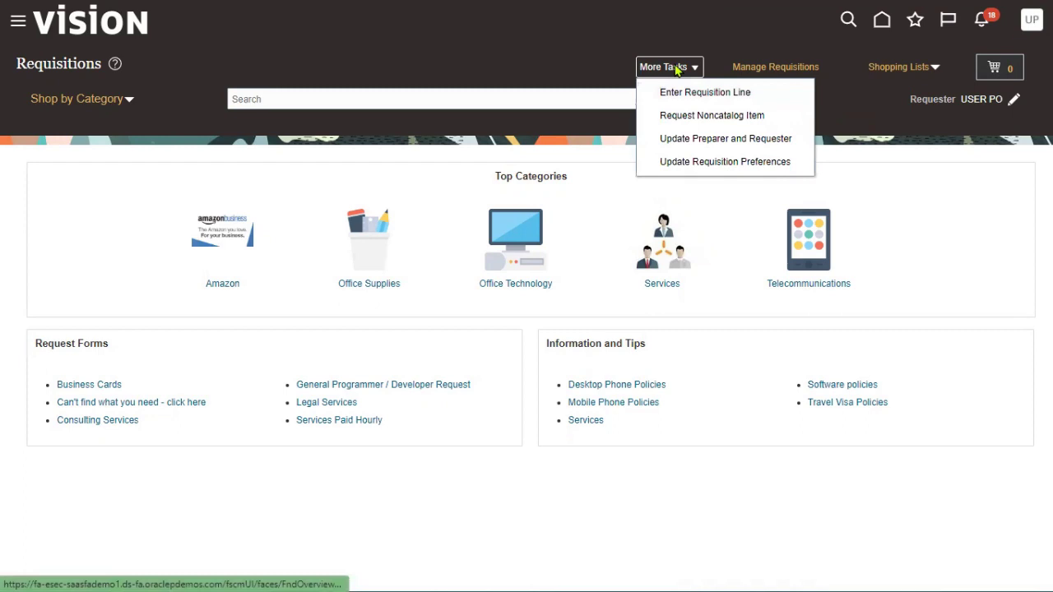
{"action": "left_click", "coordinate": [714, 95]}
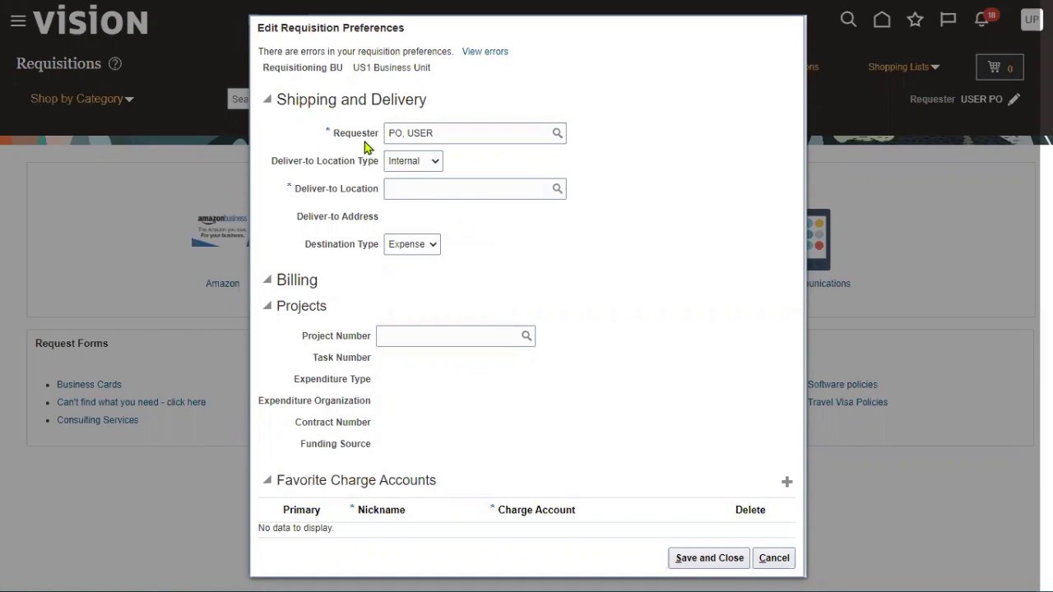
Run an advanced search for deliver-to locations with both the Name and Code conditions set to Is not blank
{"action": "left_click", "coordinate": [558, 189]}
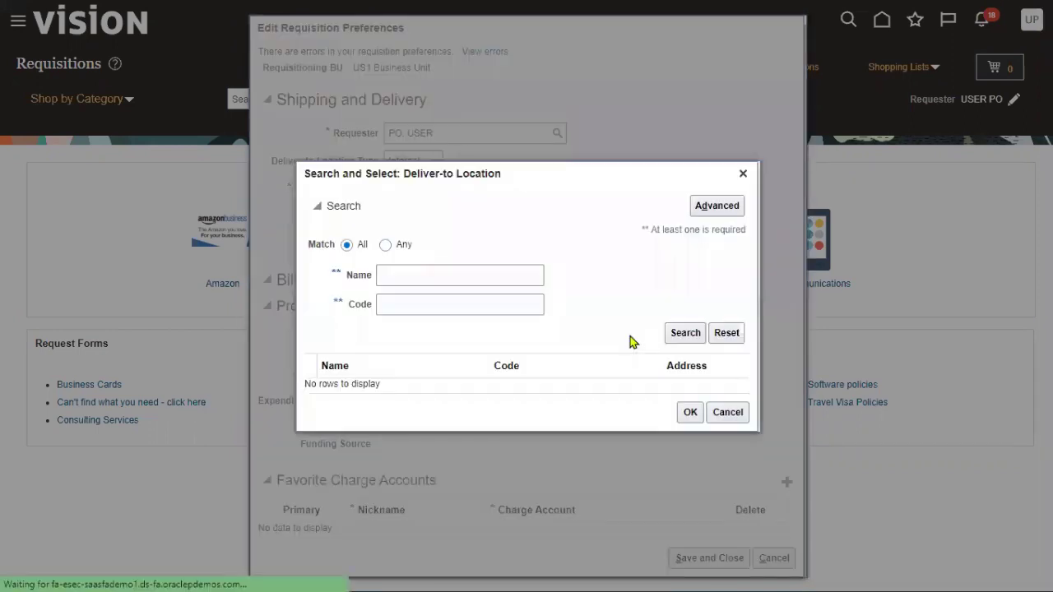
{"action": "left_click", "coordinate": [701, 207]}
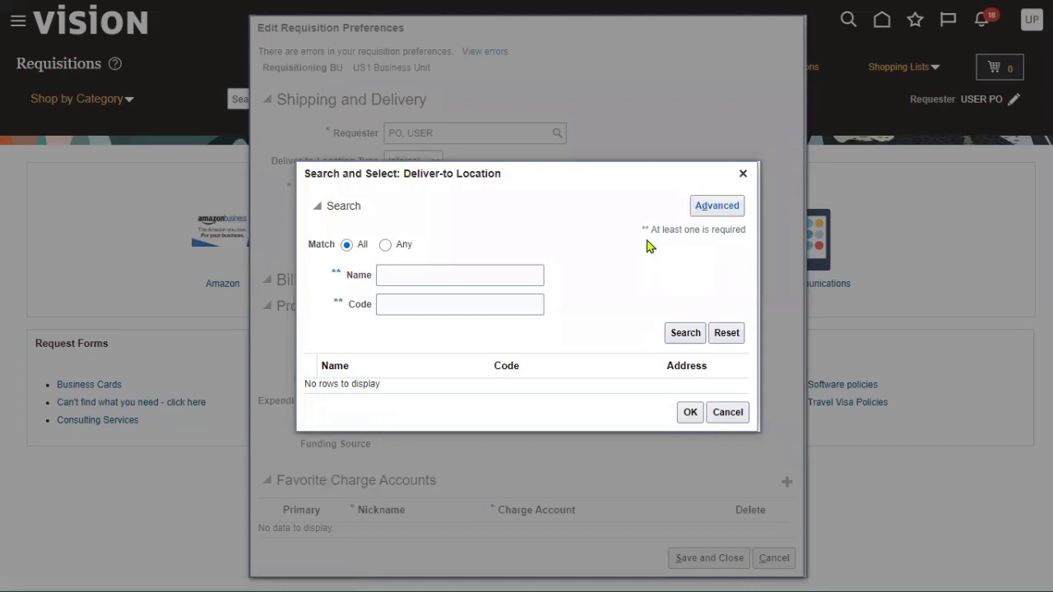
{"action": "left_click", "coordinate": [461, 238]}
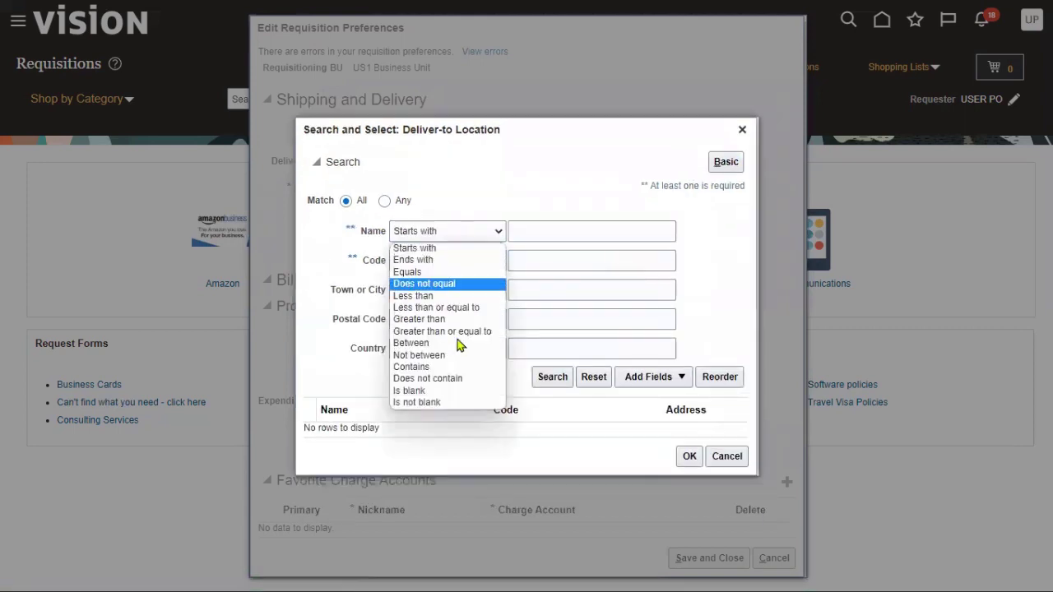
{"action": "left_click", "coordinate": [424, 402]}
{"action": "left_click", "coordinate": [498, 261]}
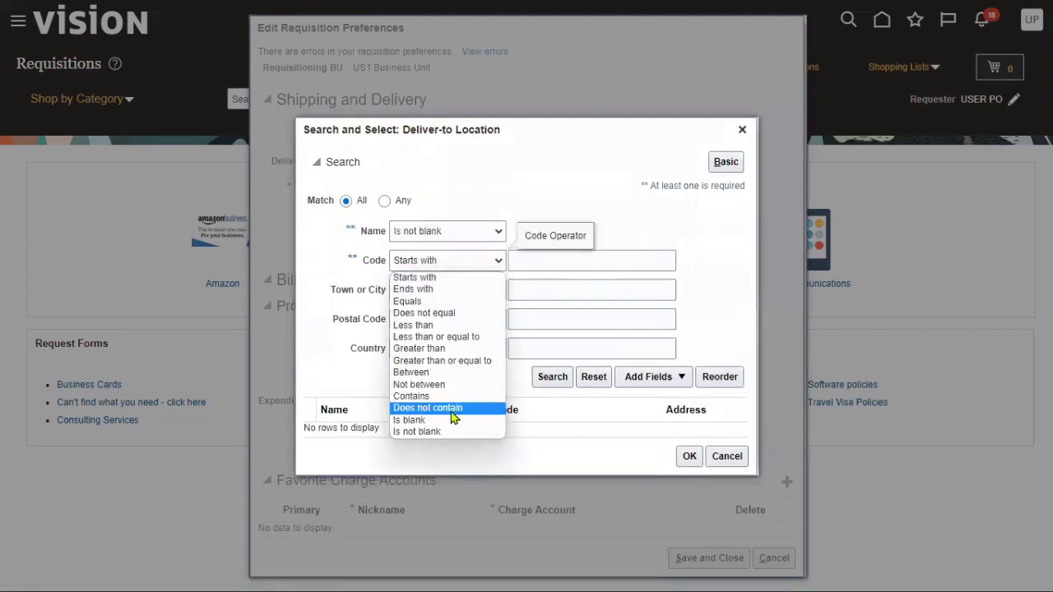
{"action": "left_click", "coordinate": [424, 431]}
{"action": "left_click", "coordinate": [553, 380]}
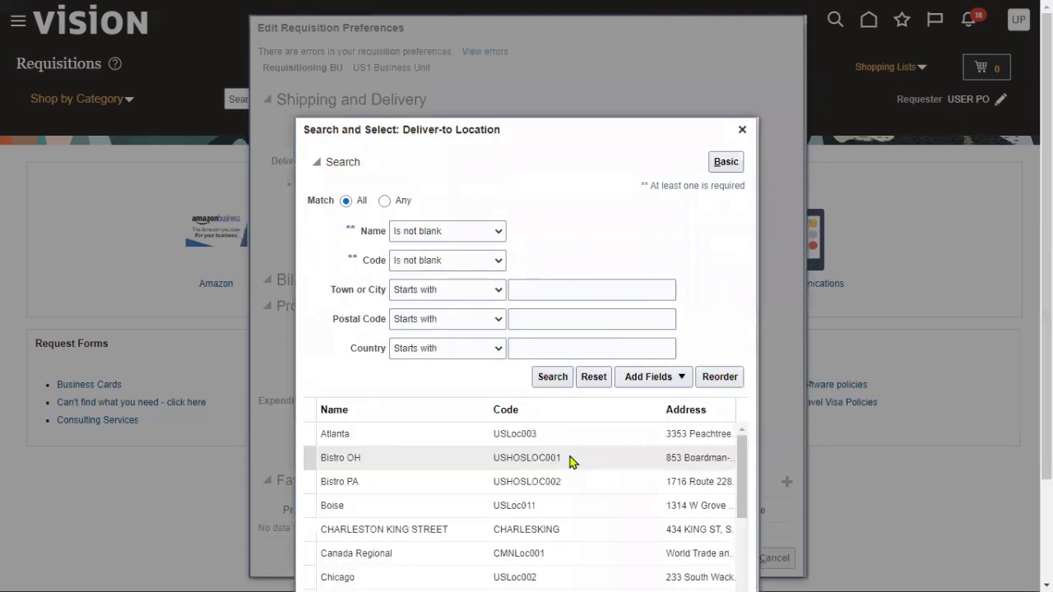
Select Chicago as the deliver-to location and set the destination type to Inventory
{"action": "scroll", "coordinate": [896, 515], "scroll_direction": "down", "scroll_amount": 2}
{"action": "scroll", "coordinate": [895, 515], "scroll_direction": "down", "scroll_amount": 2}
{"action": "left_click", "coordinate": [581, 455]}
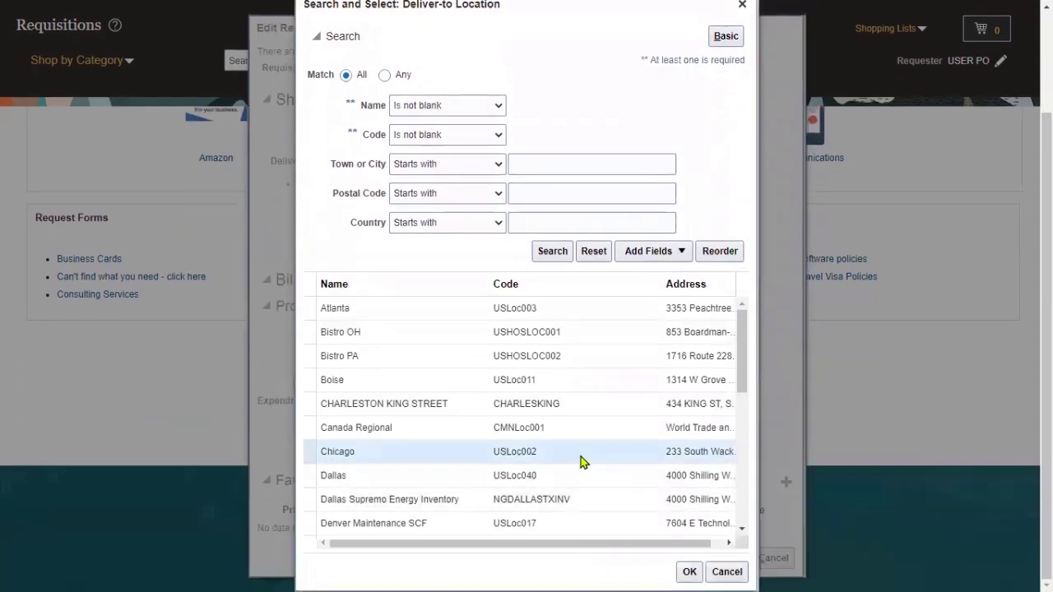
{"action": "left_click", "coordinate": [689, 571]}
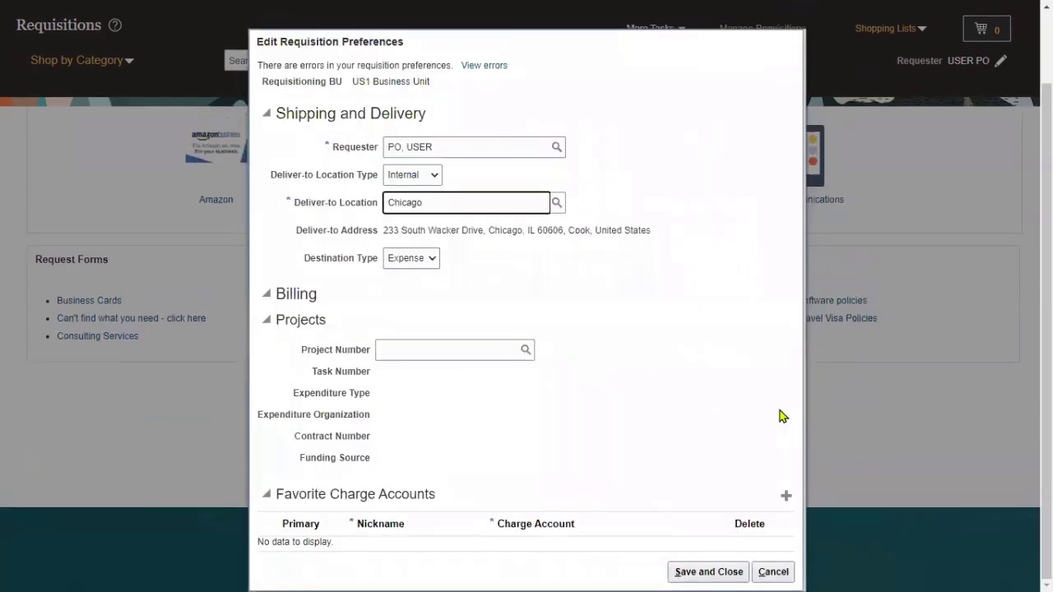
{"action": "left_click", "coordinate": [407, 258]}
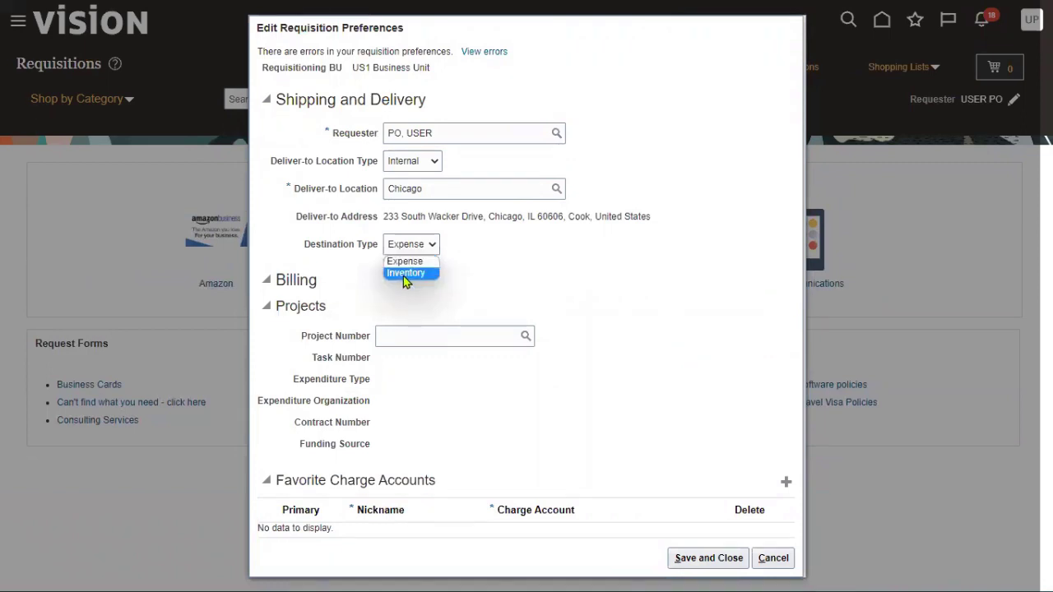
{"action": "left_click", "coordinate": [402, 274]}
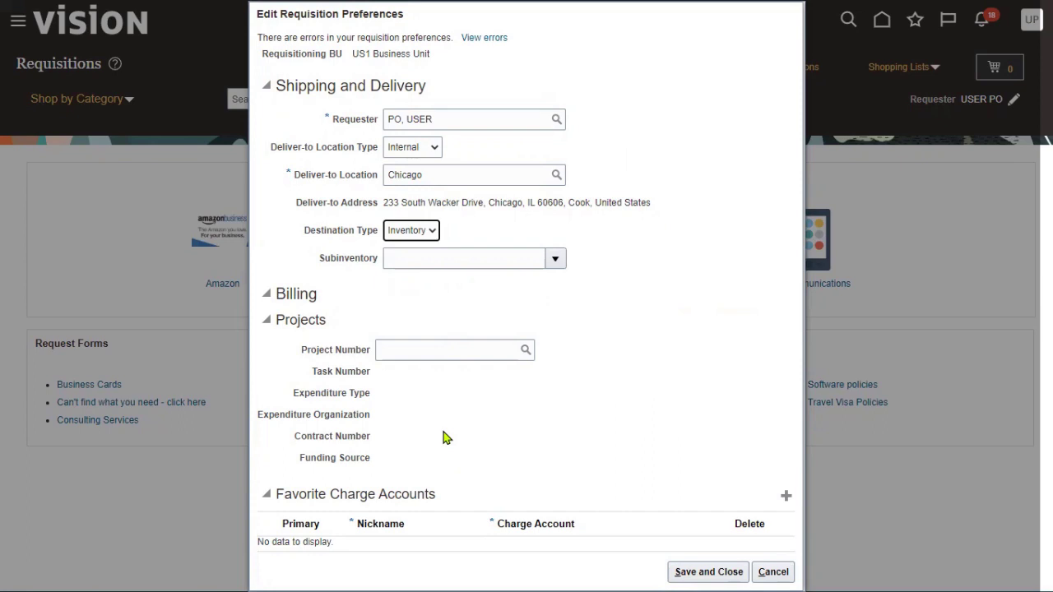
Add a favorite charge account row with the nickname "MRF Charge account"
{"action": "left_click", "coordinate": [786, 496]}
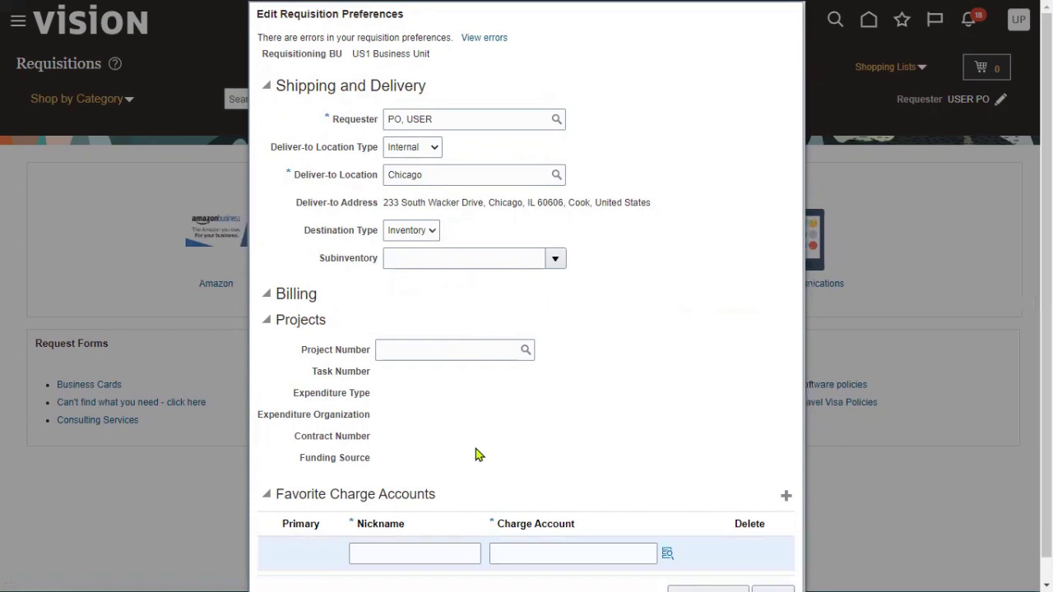
{"action": "left_click", "coordinate": [408, 556]}
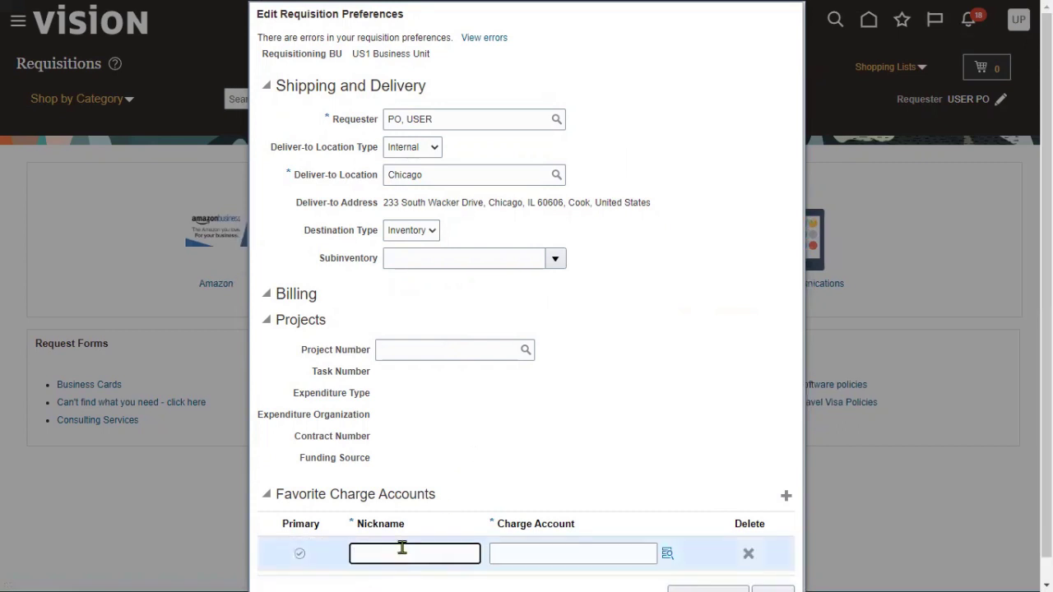
{"action": "type", "text": "MRF Charge account"}
Set the charge account's Account segment to Accounts Payables, found by the description "Accounts P", and save the requisition preferences
{"action": "left_click", "coordinate": [667, 554]}
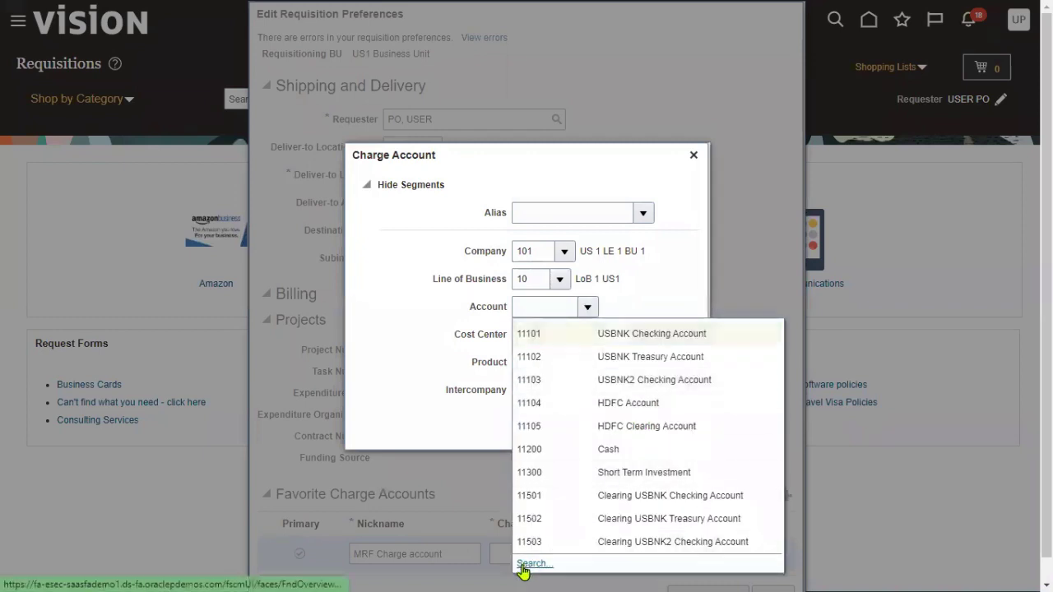
{"action": "left_click", "coordinate": [539, 563]}
{"action": "left_click", "coordinate": [517, 296]}
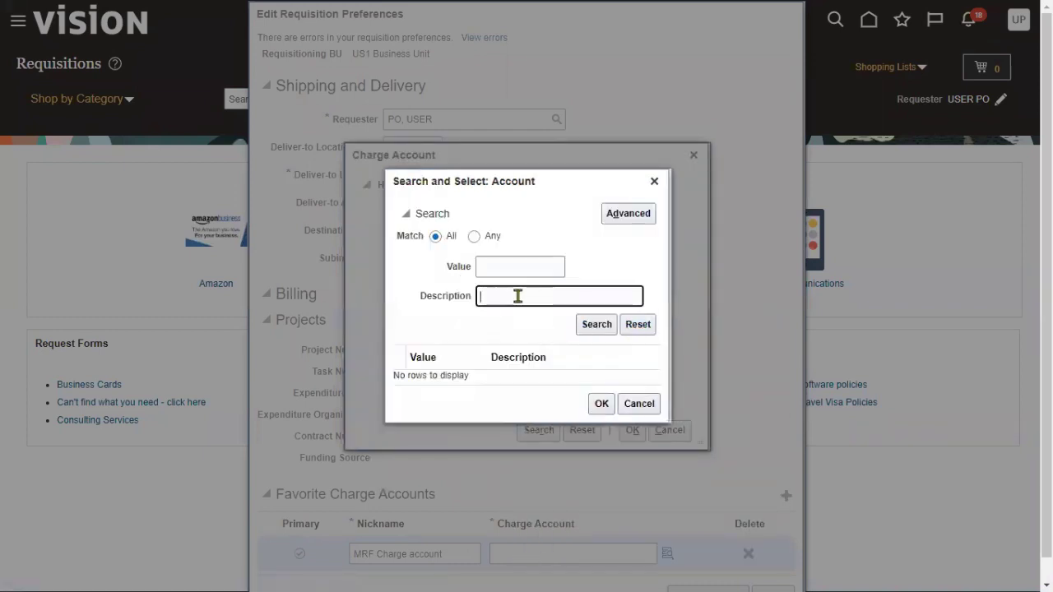
{"action": "type", "text": "Accounts P"}
{"action": "left_click", "coordinate": [598, 324]}
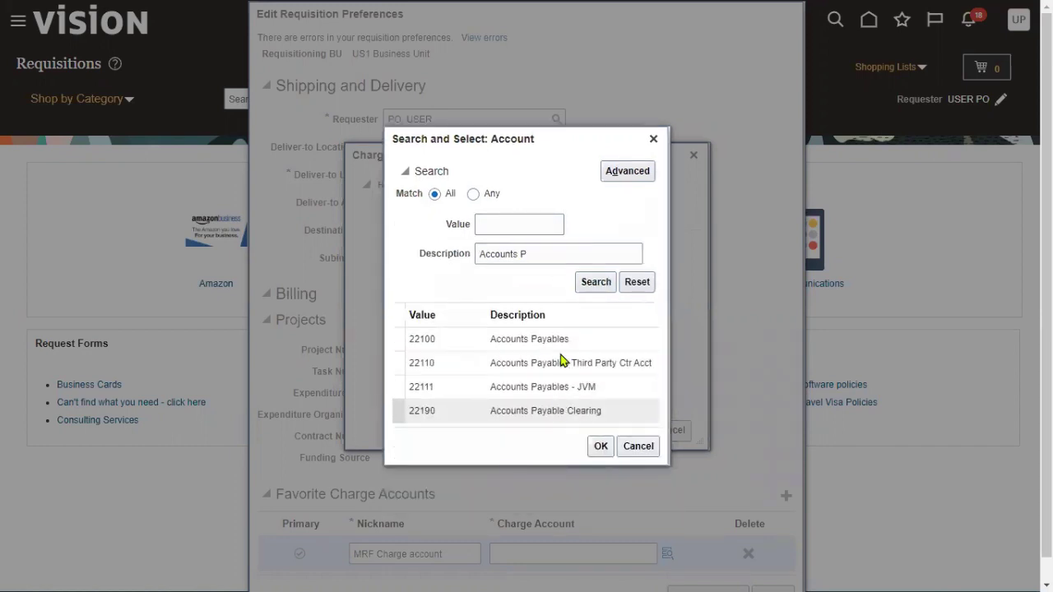
{"action": "left_click", "coordinate": [602, 446]}
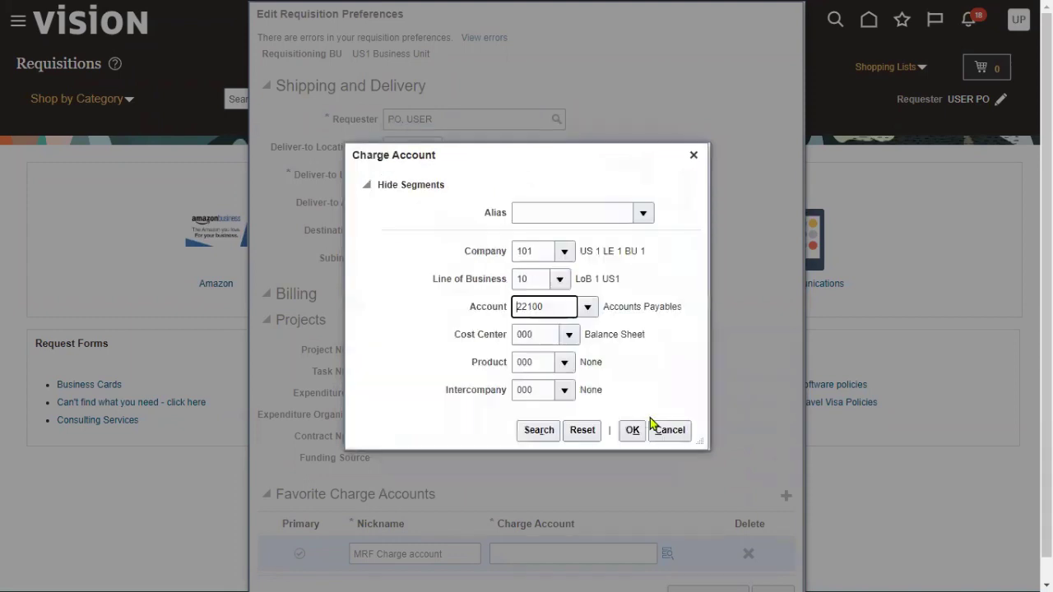
{"action": "left_click", "coordinate": [633, 429]}
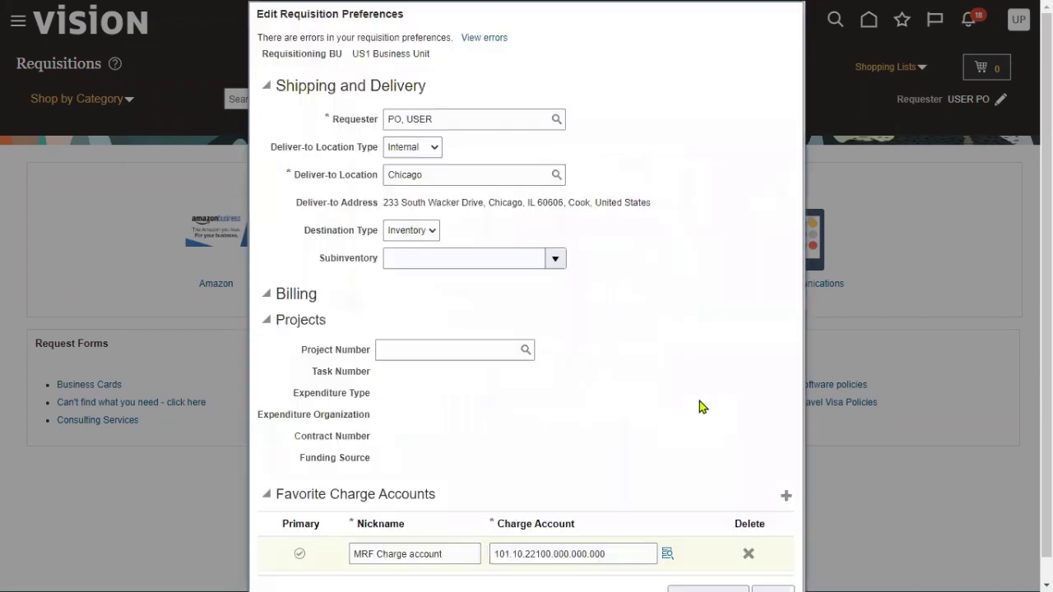
{"action": "scroll", "coordinate": [724, 459], "scroll_direction": "down", "scroll_amount": 1}
{"action": "left_click", "coordinate": [707, 574]}
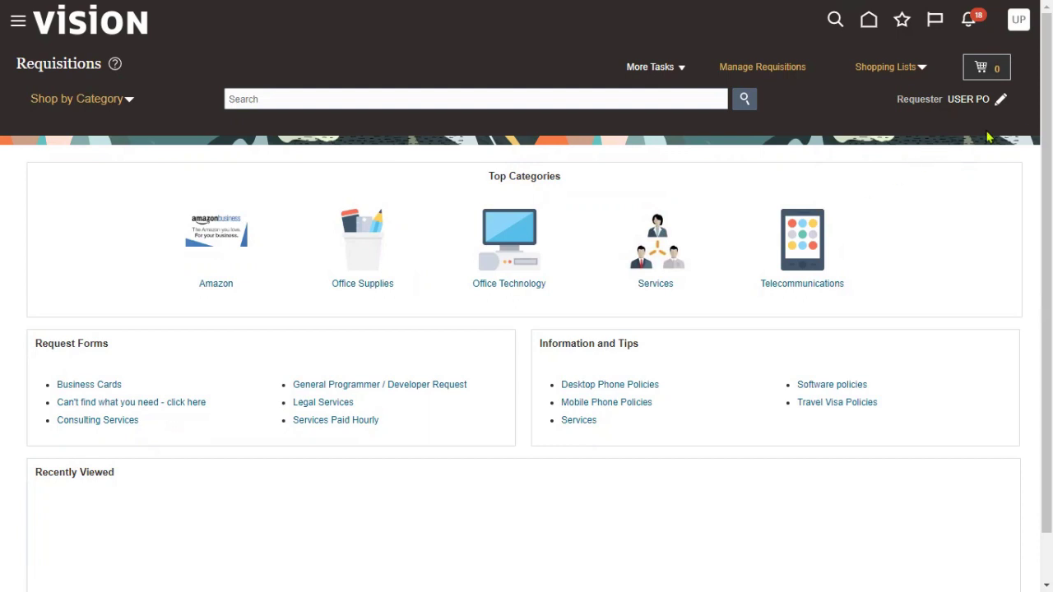
Reopen the requisition preferences, review the saved delivery and charge account details, and close them again
{"action": "left_click", "coordinate": [1000, 101]}
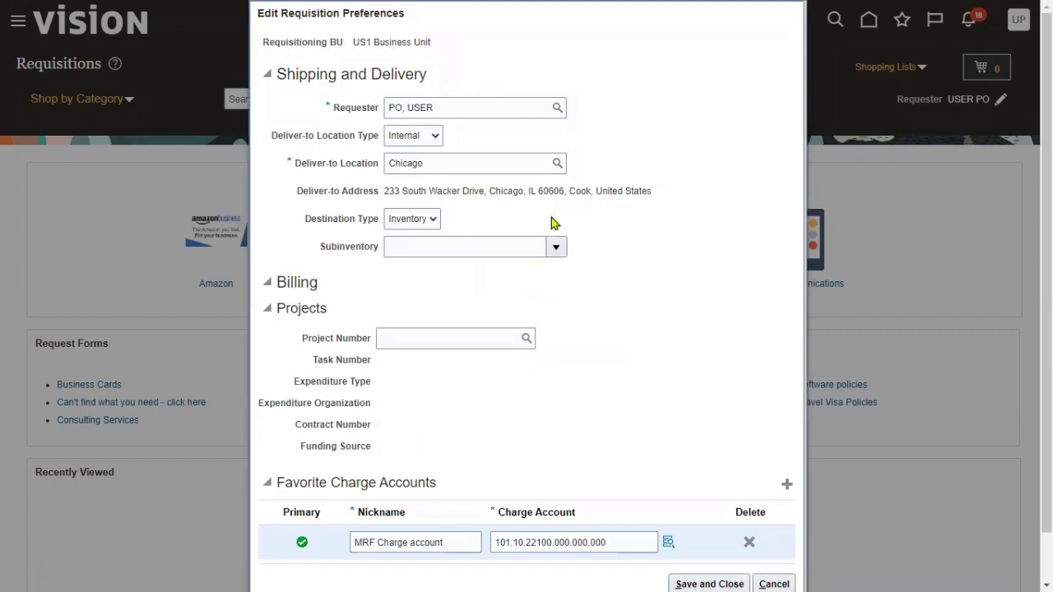
{"action": "left_click_drag", "start_coordinate": [384, 191], "coordinate": [630, 221]}
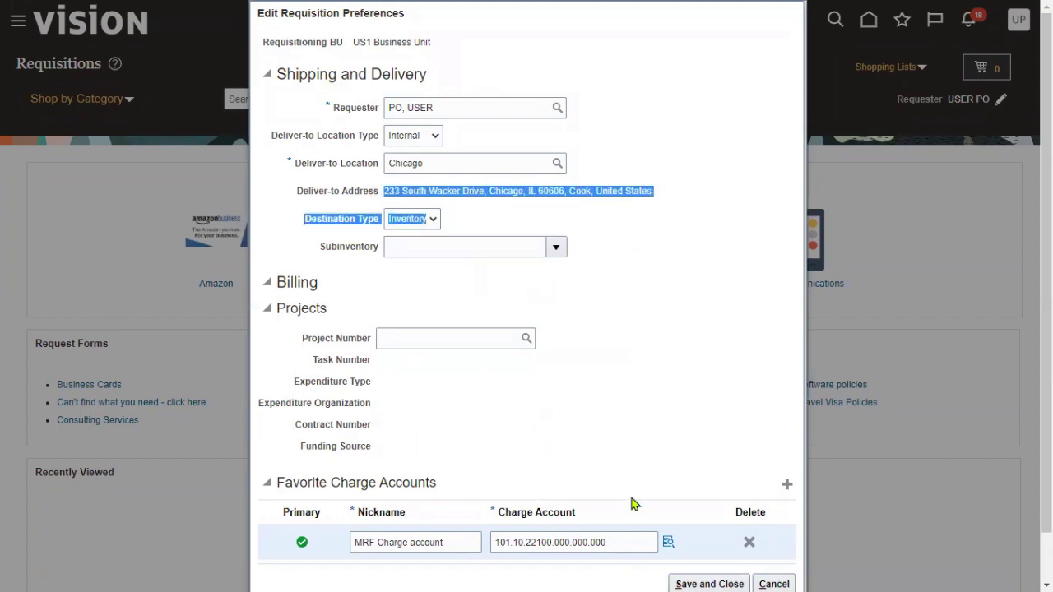
{"action": "left_click", "coordinate": [709, 584]}
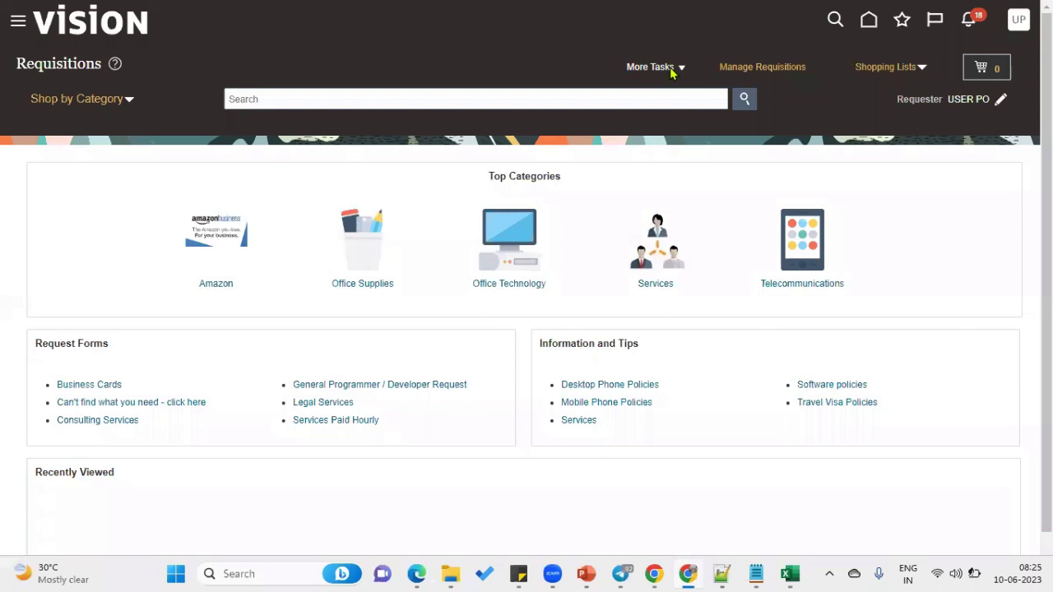
Open the Enter Requisition Line form and check its default deliver-to location and billing charge account
{"action": "left_click", "coordinate": [672, 69]}
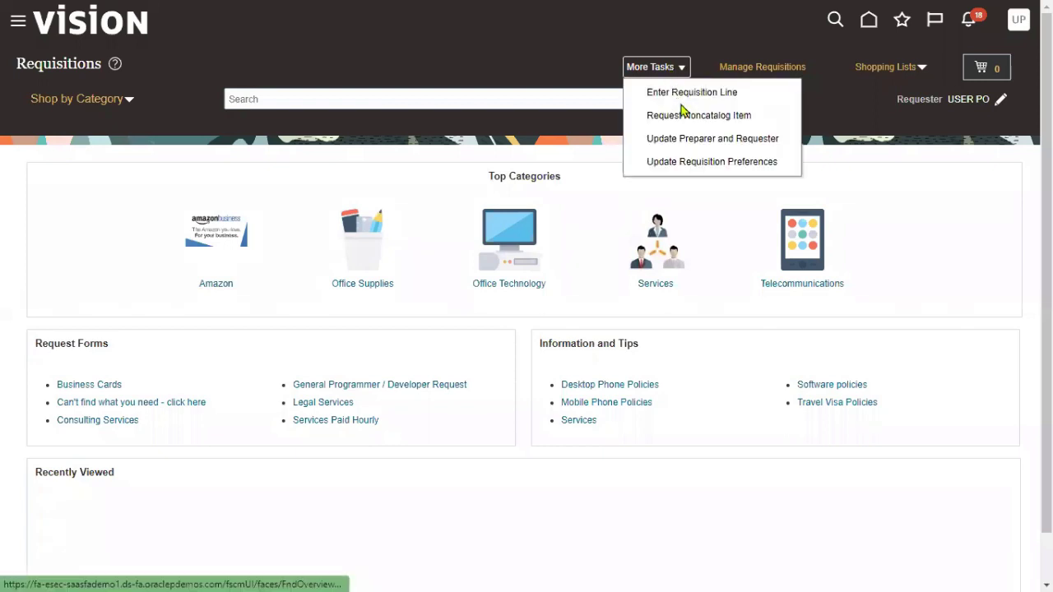
{"action": "left_click", "coordinate": [694, 91]}
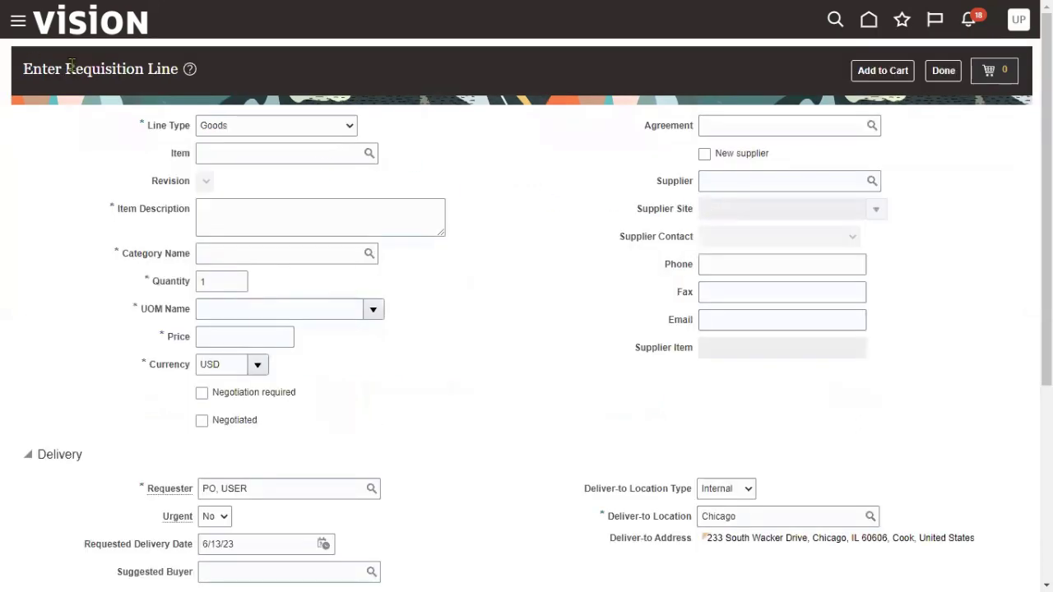
{"action": "left_click_drag", "start_coordinate": [66, 68], "coordinate": [179, 69]}
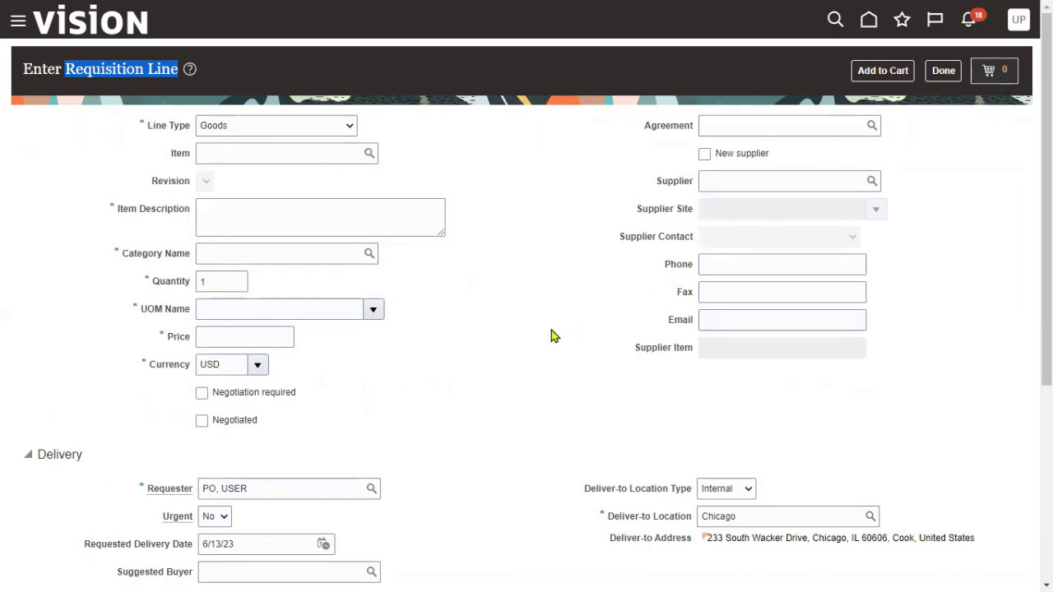
{"action": "scroll", "coordinate": [493, 362], "scroll_direction": "down", "scroll_amount": 4}
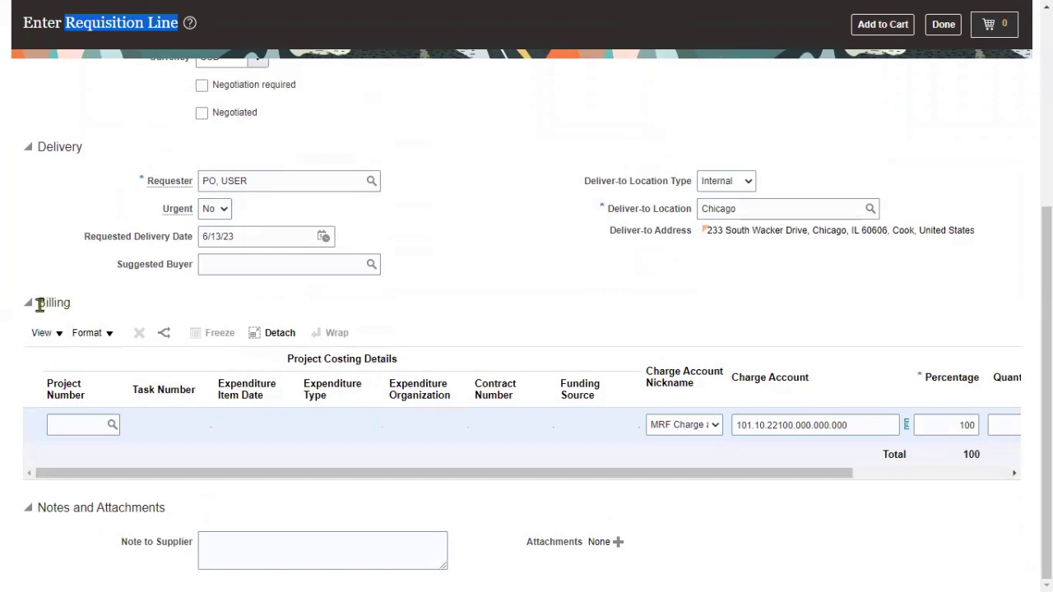
{"action": "left_click_drag", "start_coordinate": [40, 304], "coordinate": [80, 302]}
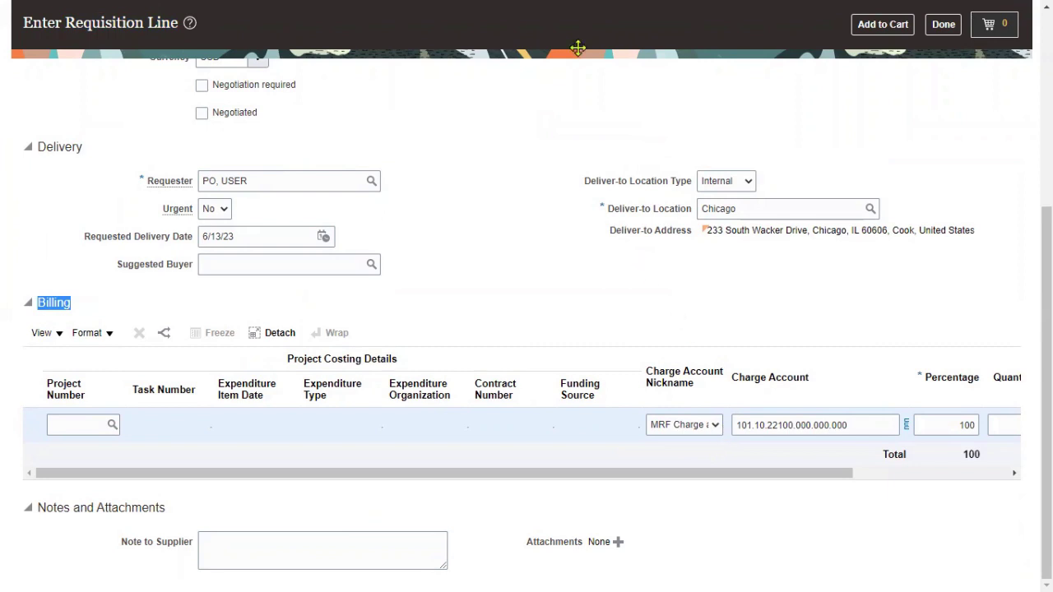
{"action": "left_click_drag", "start_coordinate": [597, 142], "coordinate": [962, 270]}
{"action": "left_click_drag", "start_coordinate": [600, 323], "coordinate": [899, 488]}
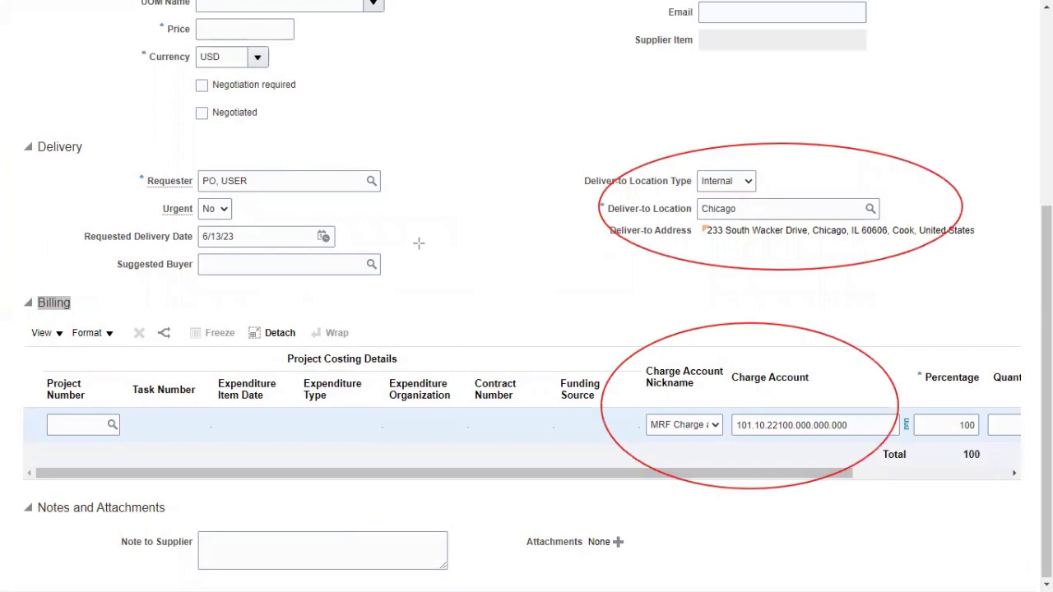
{"action": "key", "text": "e"}
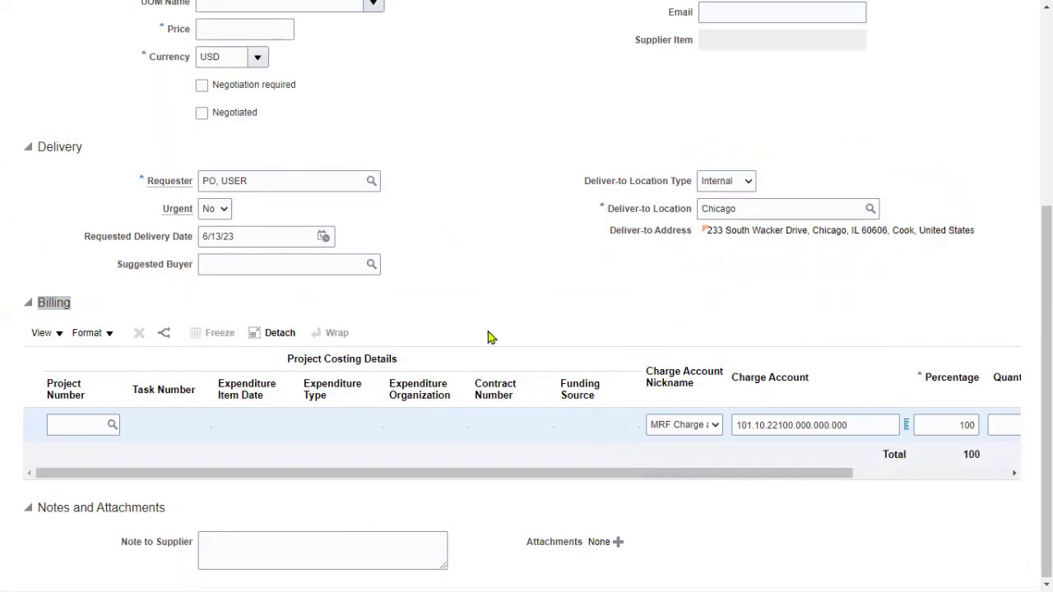
Set the requisition line's item to AS88000 Power Server Series 100
{"action": "scroll", "coordinate": [372, 227], "scroll_direction": "up", "scroll_amount": 4}
{"action": "left_click", "coordinate": [288, 159]}
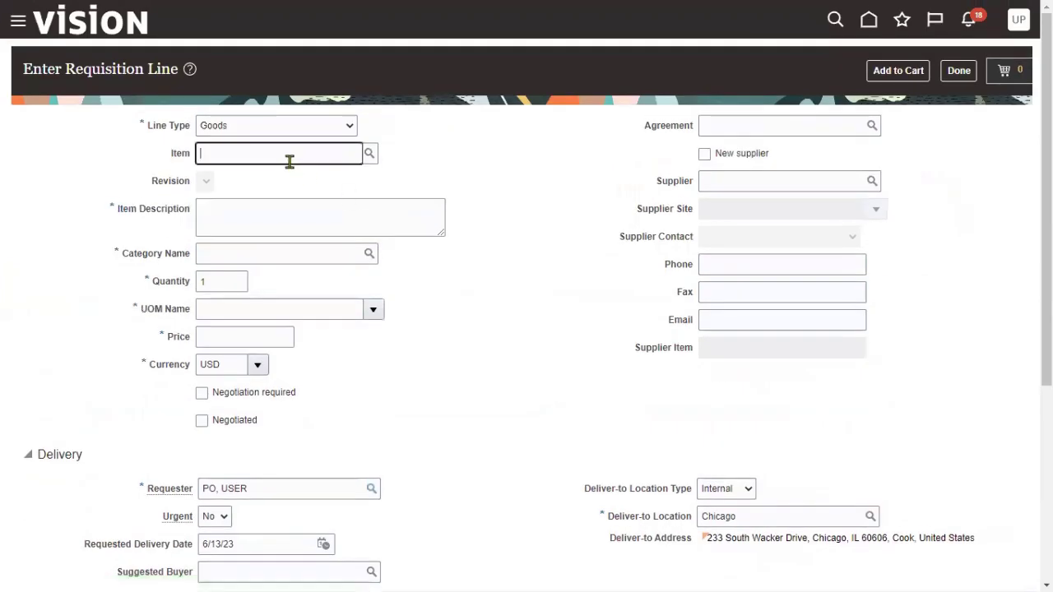
{"action": "type", "text": "AS8"}
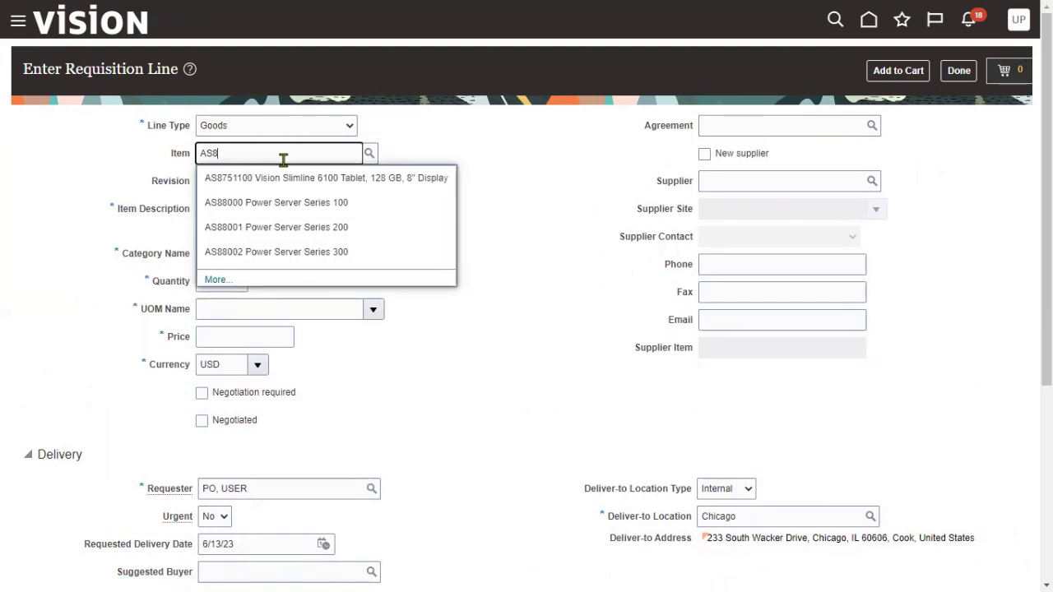
{"action": "left_click", "coordinate": [296, 203]}
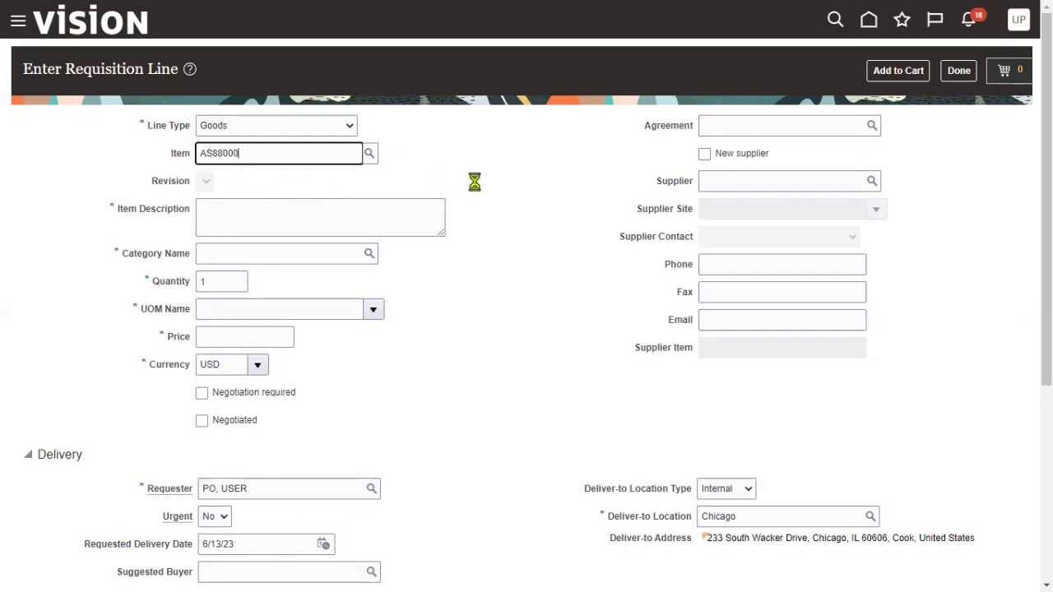
Search the item list for AS88 and select AS88000 Power Server Series 100 for the requisition line
{"action": "key", "text": "BackSpace"}
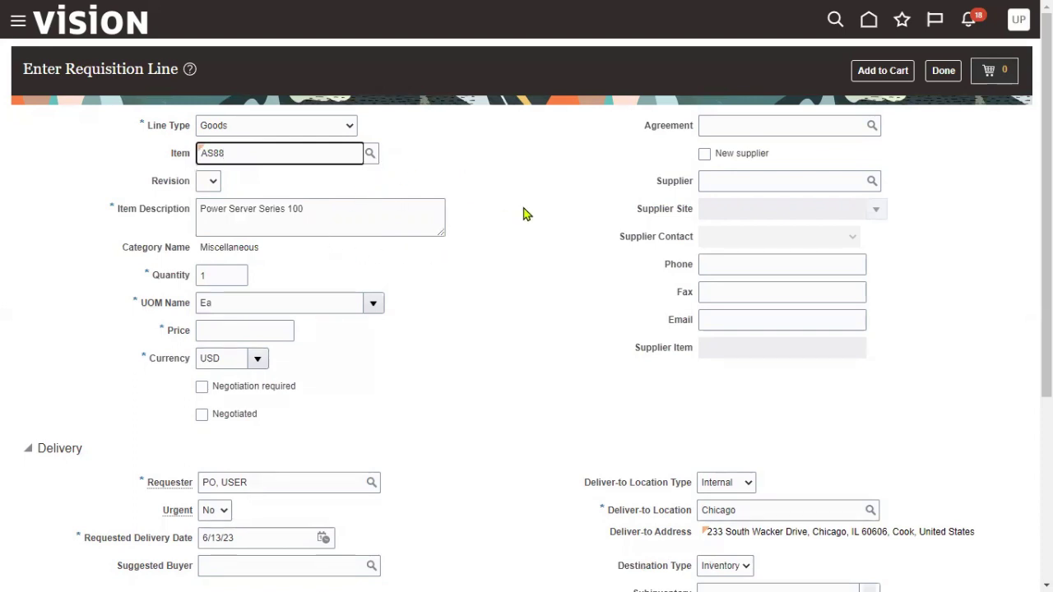
{"action": "left_click", "coordinate": [379, 155]}
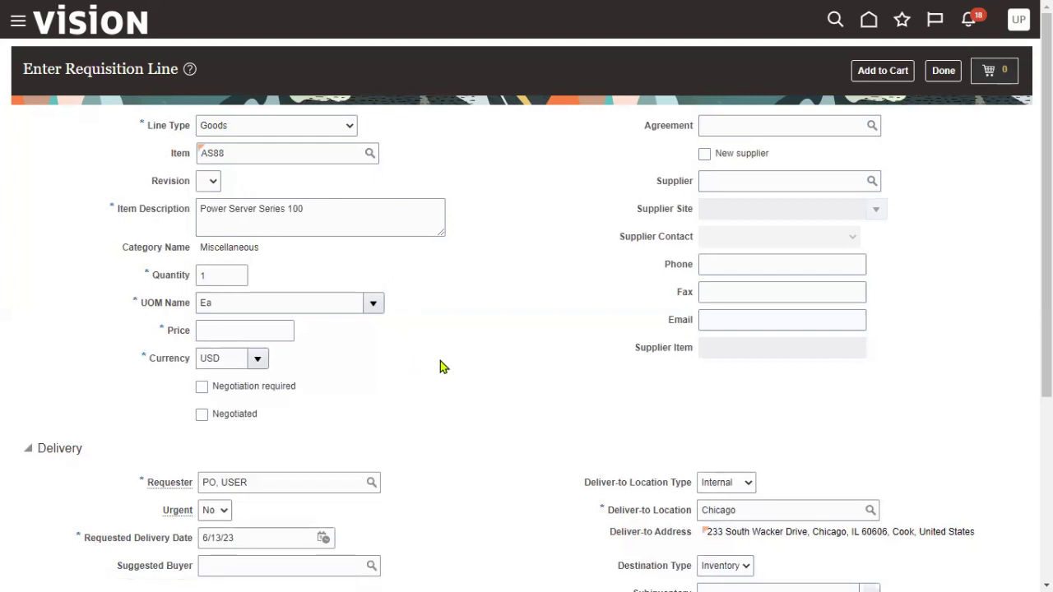
{"action": "left_click", "coordinate": [372, 157]}
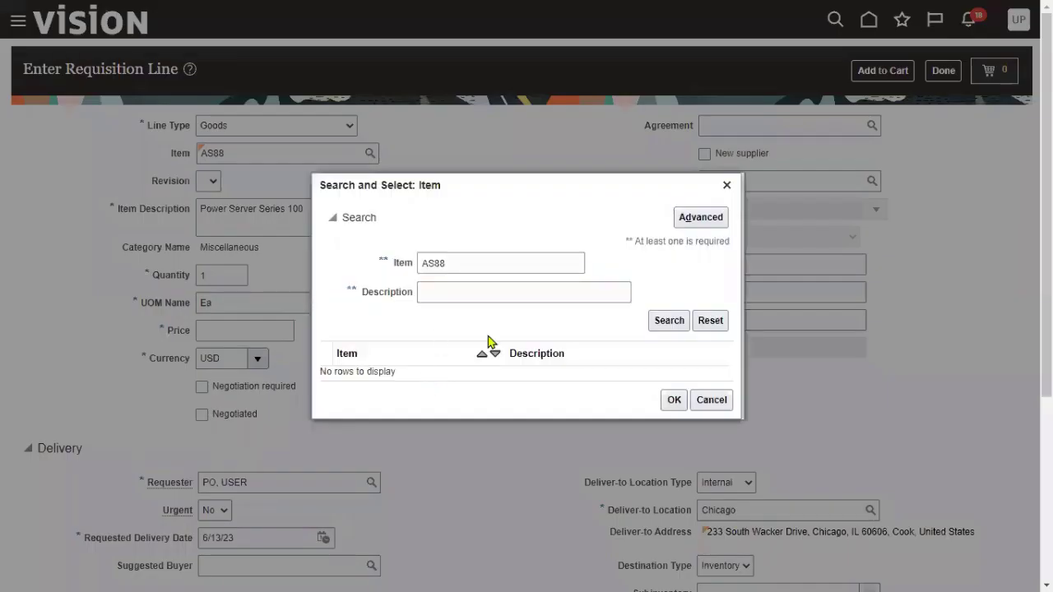
{"action": "left_click", "coordinate": [666, 321]}
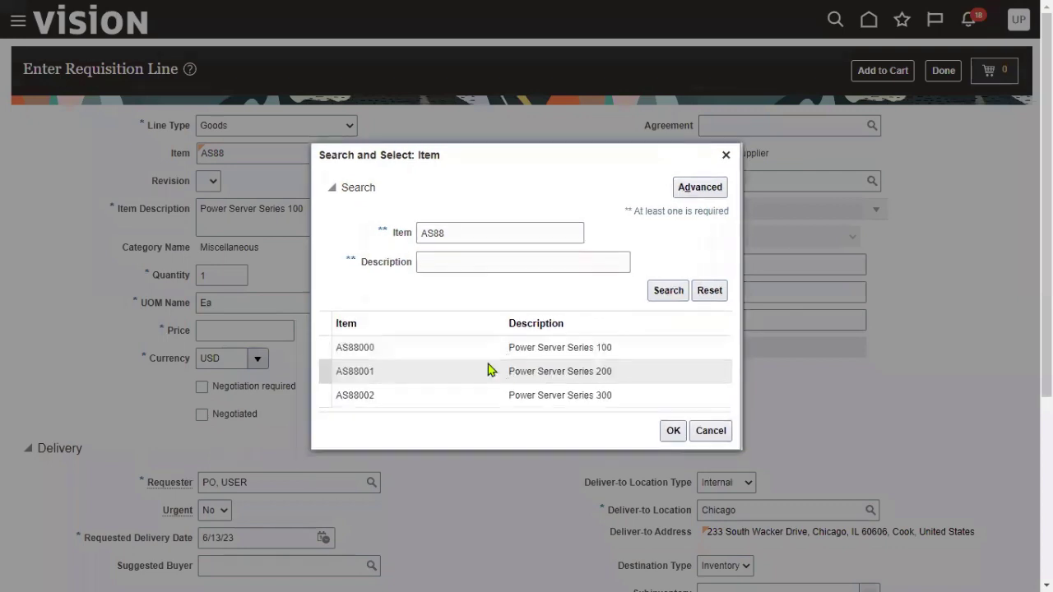
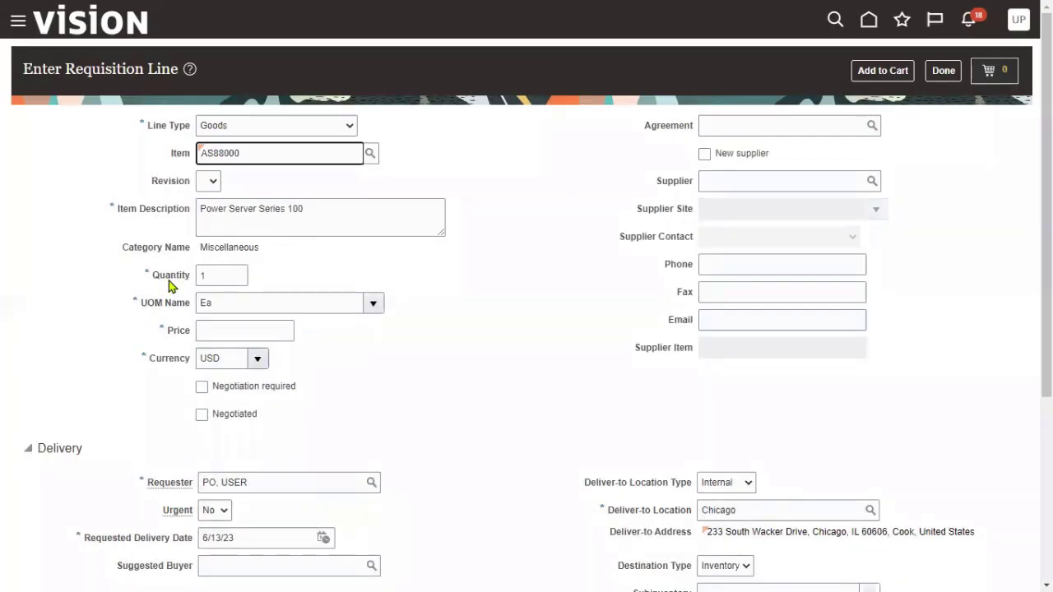
Set the requisition line's quantity to 20 and price to 5.00 USD, and mark it as negotiated
{"action": "left_click", "coordinate": [216, 275]}
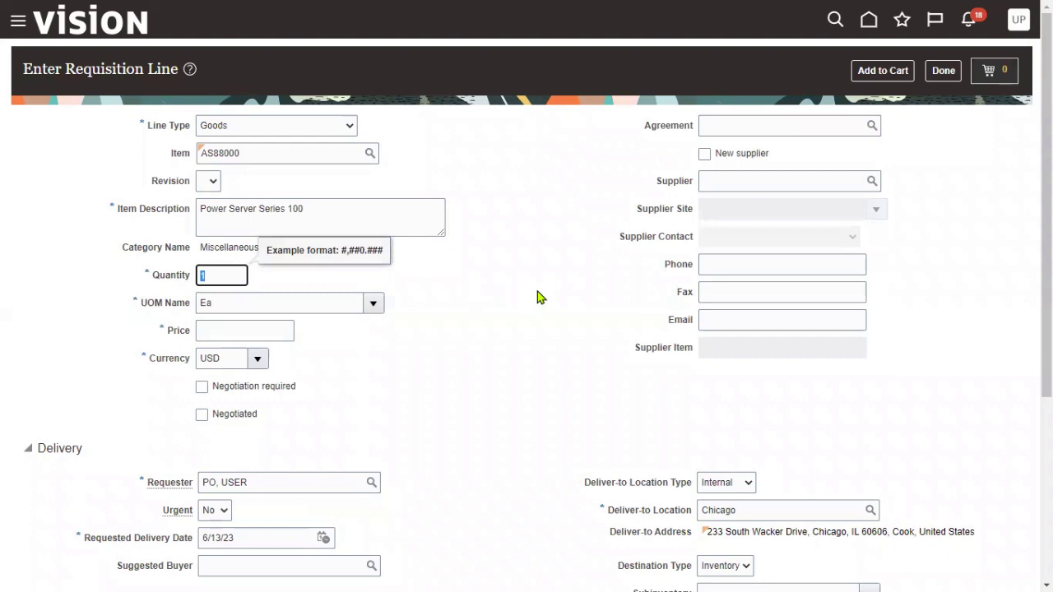
{"action": "type", "text": "20"}
{"action": "left_click", "coordinate": [274, 334]}
{"action": "type", "text": "5"}
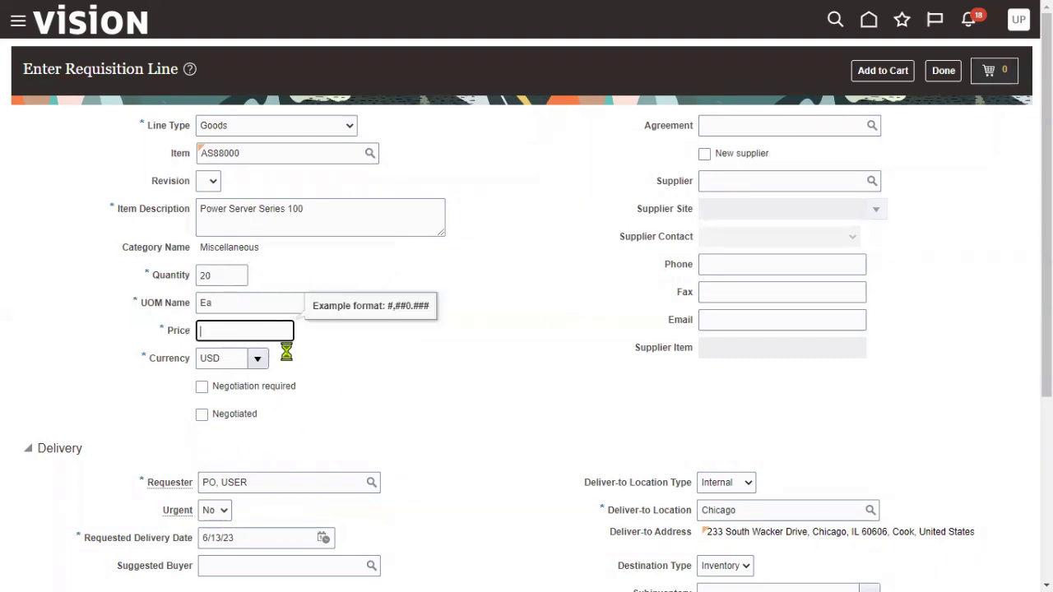
{"action": "left_click", "coordinate": [539, 367]}
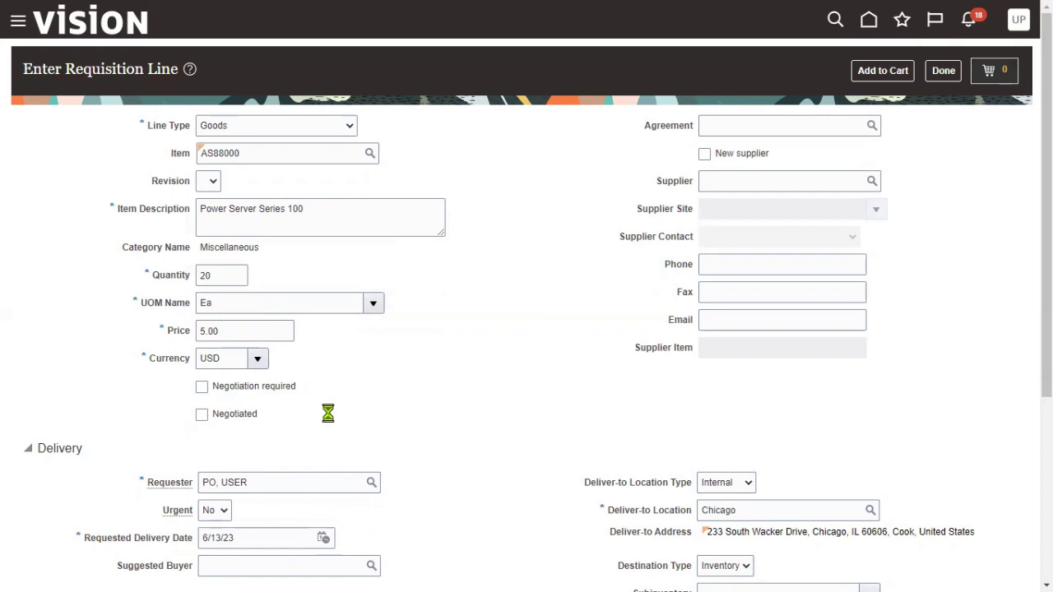
{"action": "left_click", "coordinate": [243, 422]}
Set the supplier to Advanced Corp, found by "ADVA", and add the requisition line to the cart
{"action": "left_click", "coordinate": [763, 182]}
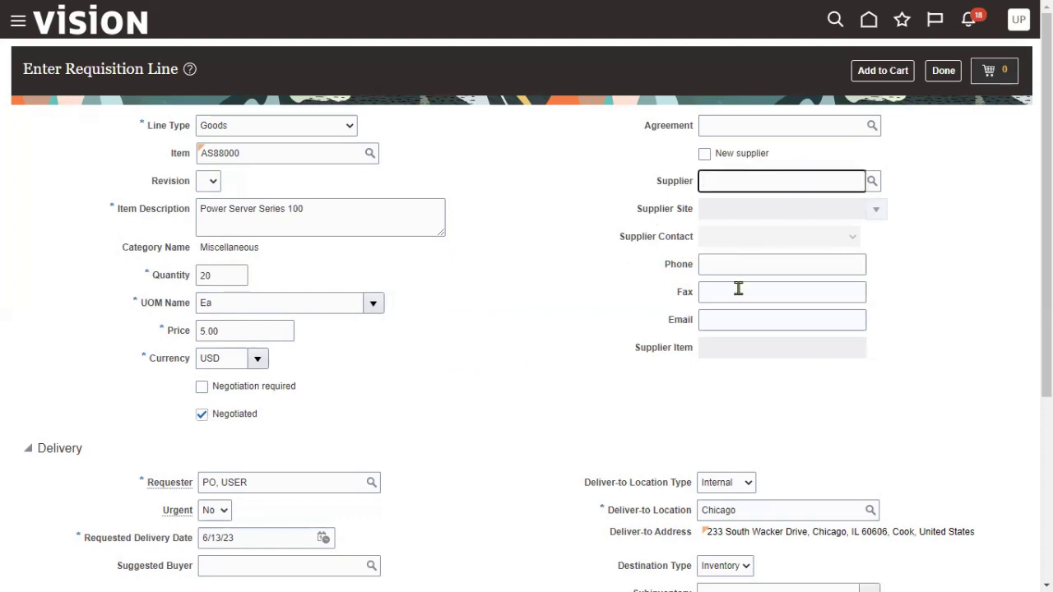
{"action": "type", "text": "ADVA"}
{"action": "left_click", "coordinate": [763, 206]}
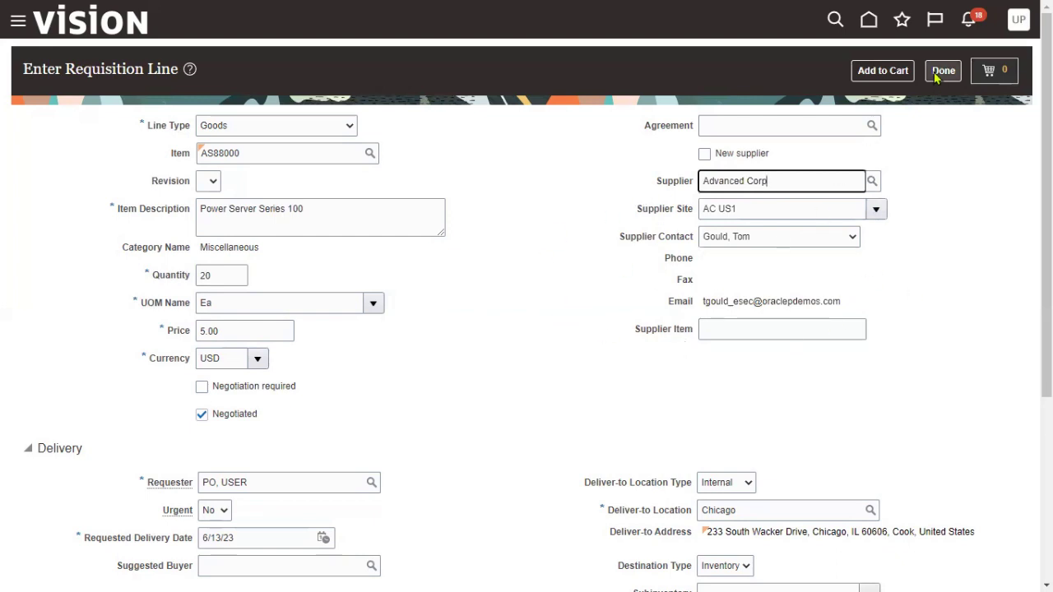
{"action": "left_click", "coordinate": [883, 71]}
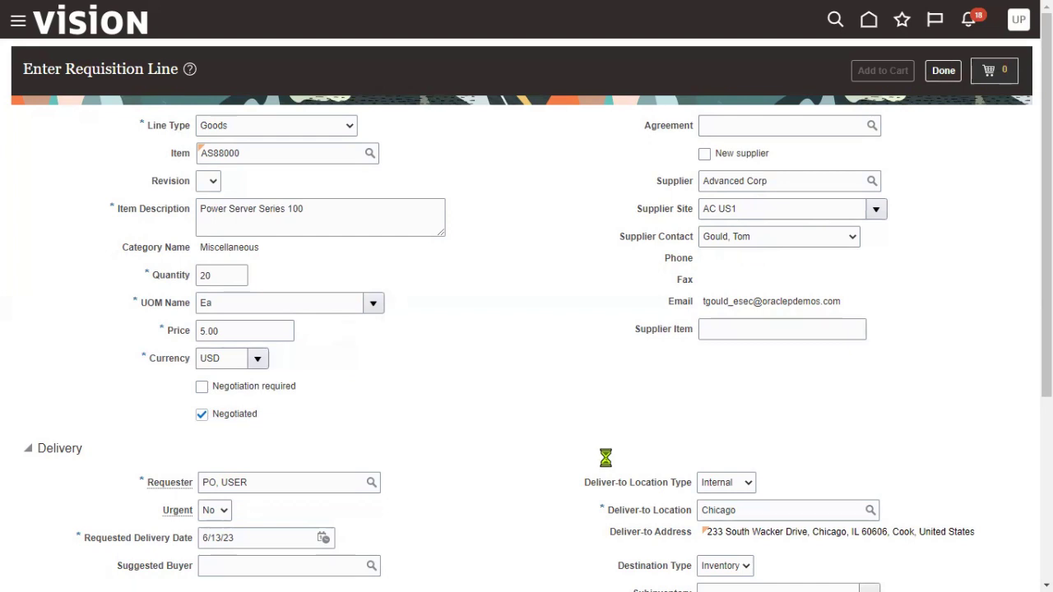
{"action": "scroll", "coordinate": [508, 404], "scroll_direction": "down", "scroll_amount": 2}
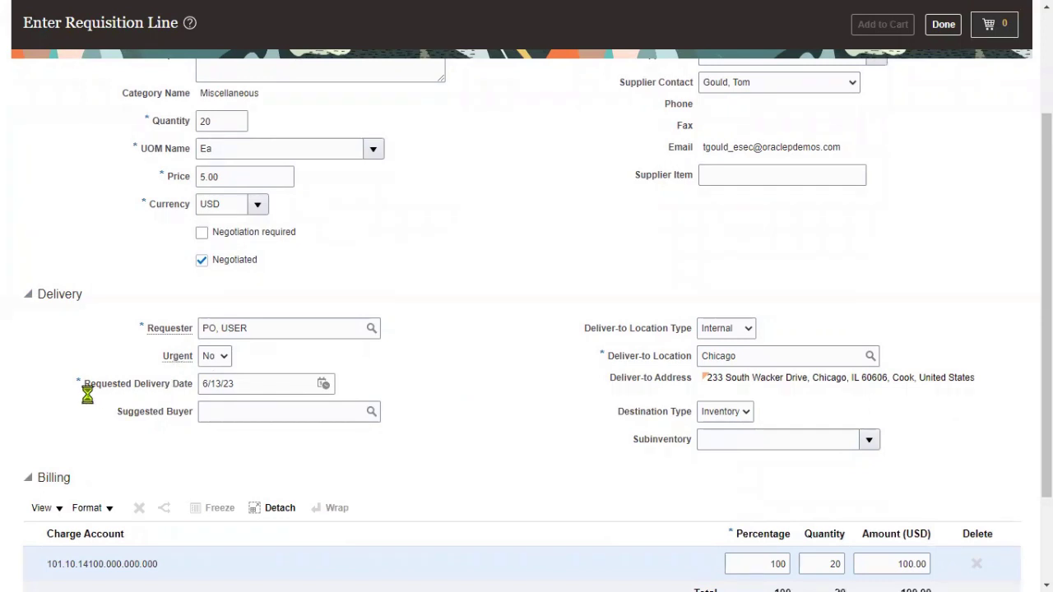
{"action": "scroll", "coordinate": [382, 442], "scroll_direction": "down", "scroll_amount": 4}
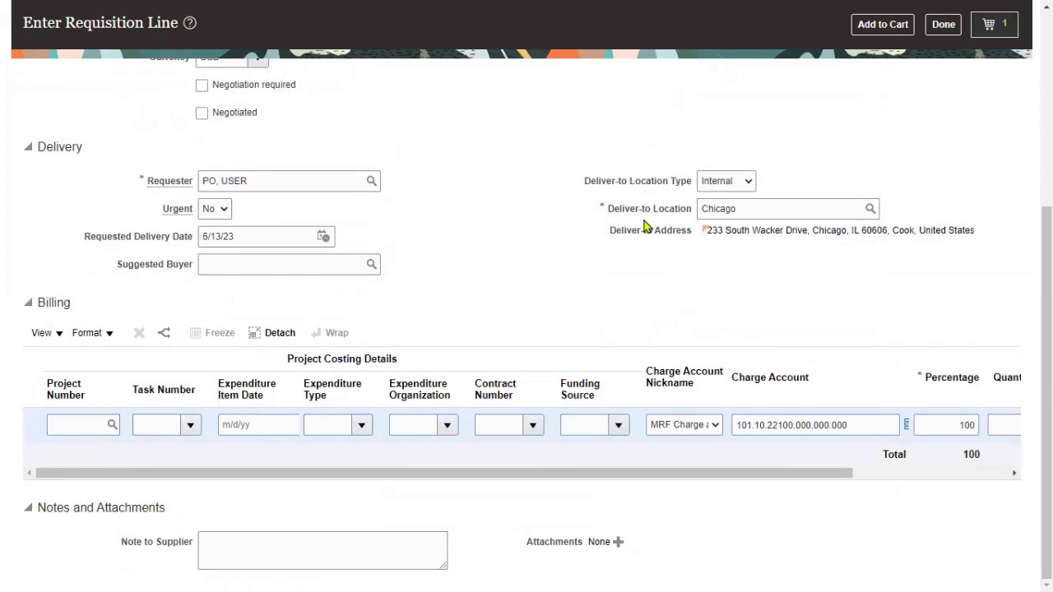
{"action": "scroll", "coordinate": [602, 293], "scroll_direction": "up", "scroll_amount": 4}
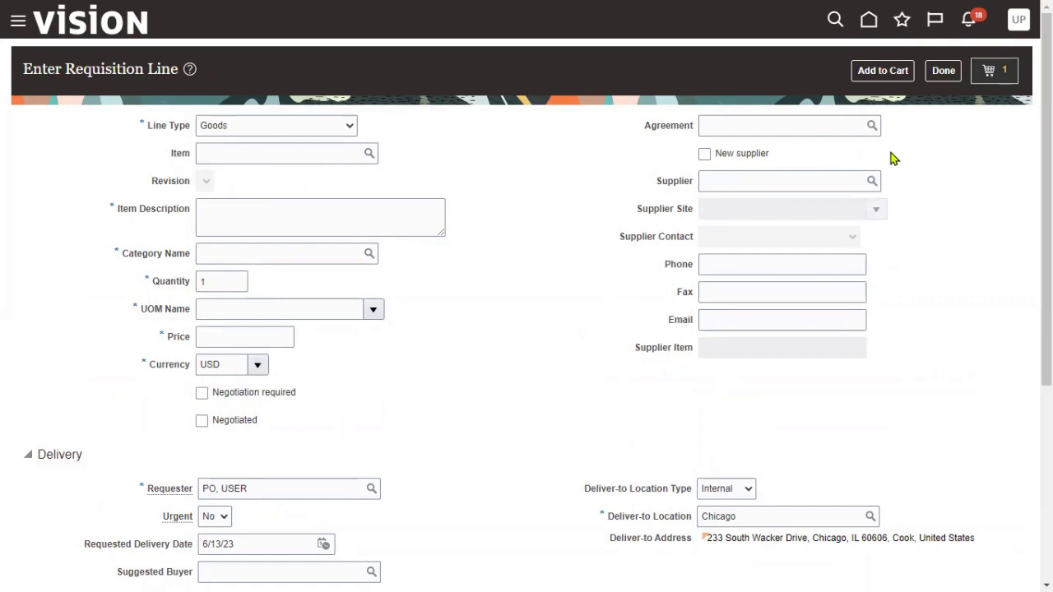
Open the cart's requisition for review and copy its requisition number
{"action": "left_click", "coordinate": [1006, 75]}
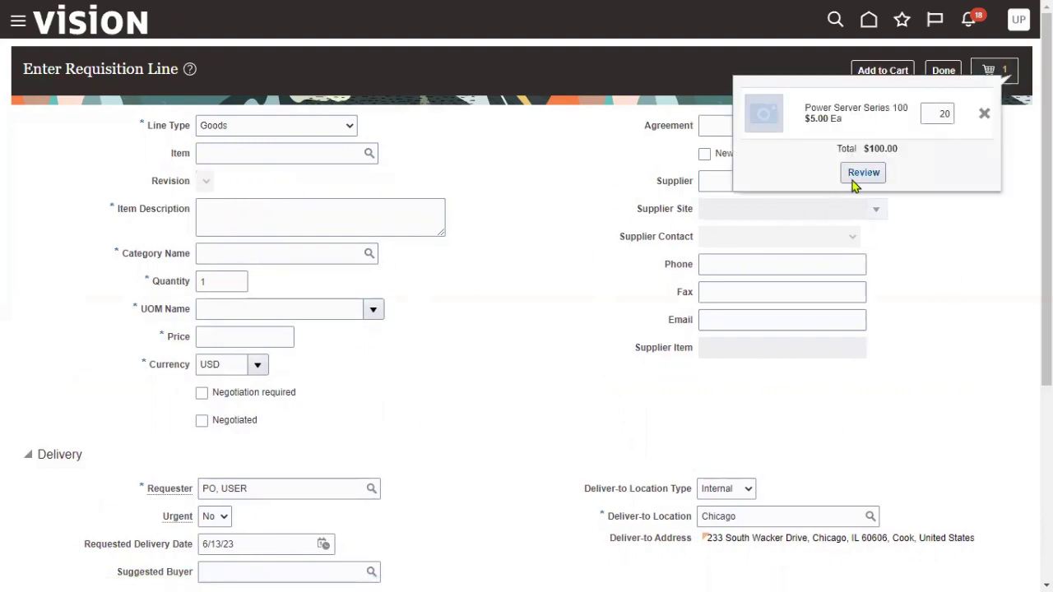
{"action": "left_click", "coordinate": [858, 174]}
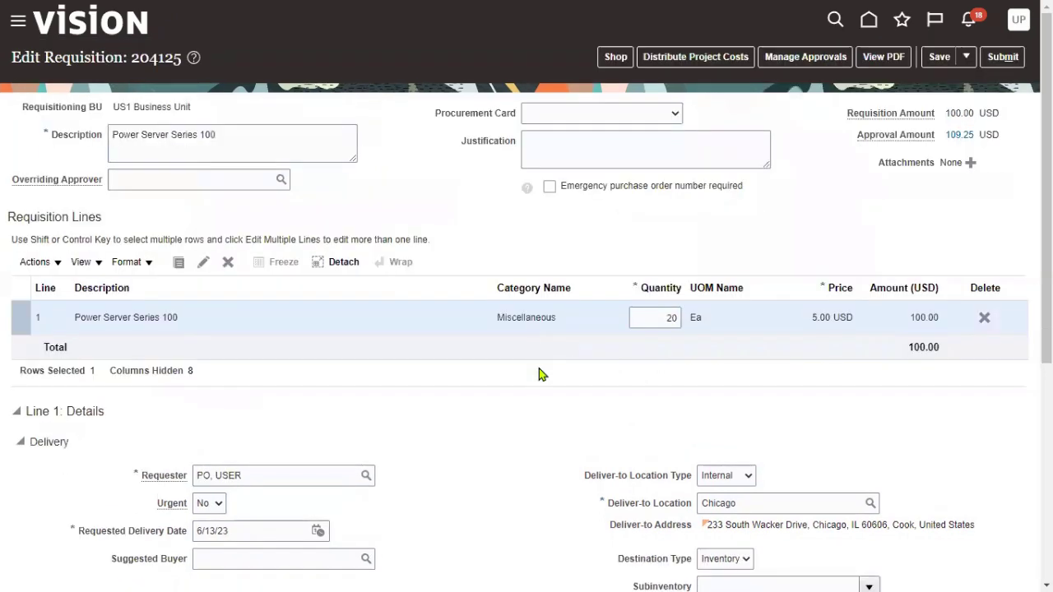
{"action": "double_click", "coordinate": [142, 58]}
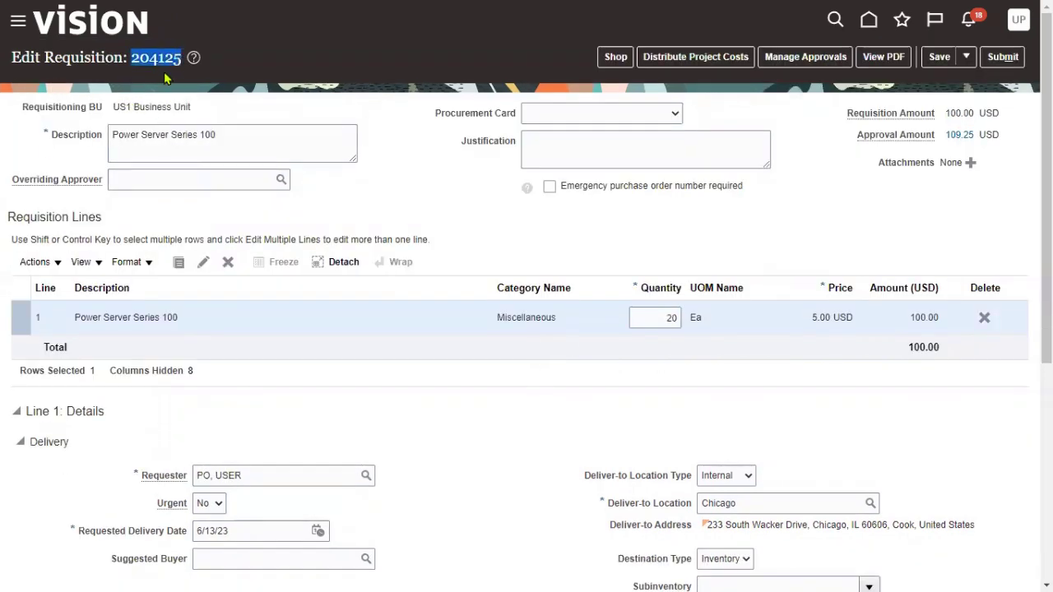
{"action": "right_click", "coordinate": [157, 57]}
{"action": "left_click", "coordinate": [183, 74]}
Examine the requisition's business unit, line details, delivery information and billing charge account
{"action": "left_click_drag", "start_coordinate": [119, 106], "coordinate": [183, 106]}
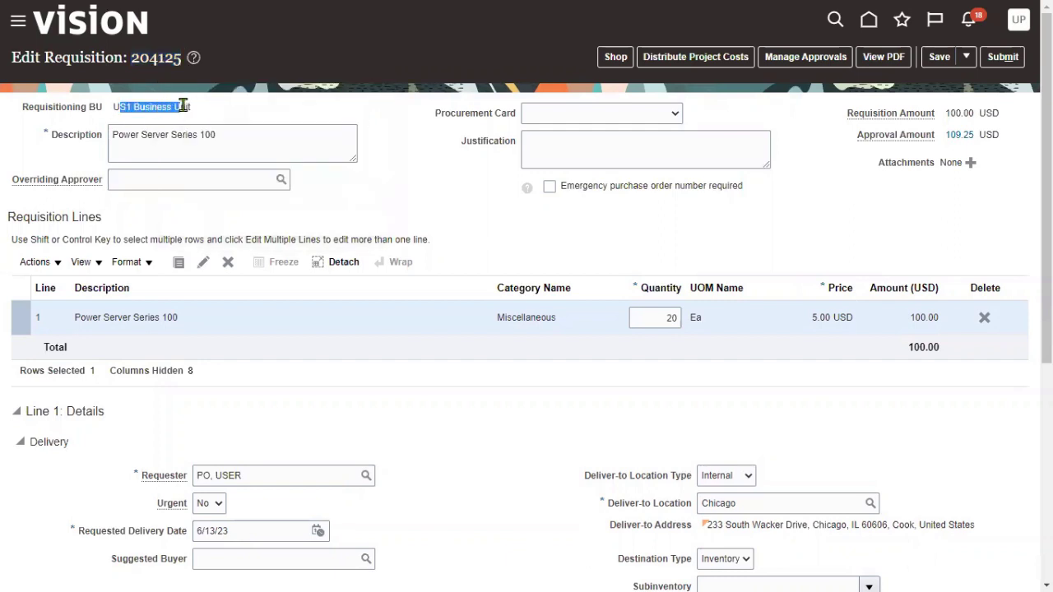
{"action": "left_click", "coordinate": [304, 106]}
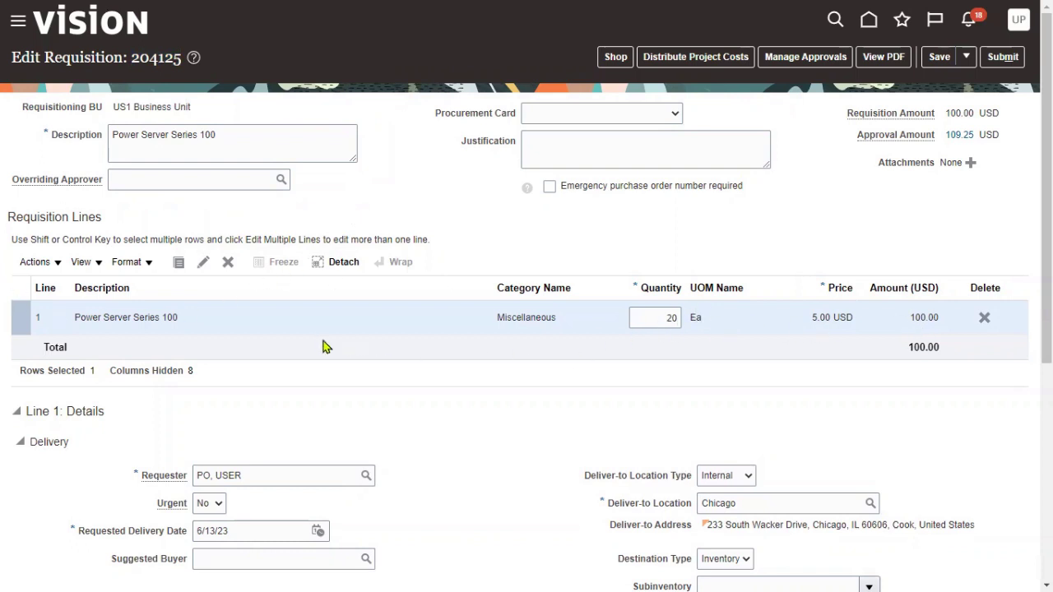
{"action": "scroll", "coordinate": [313, 321], "scroll_direction": "down", "scroll_amount": 1}
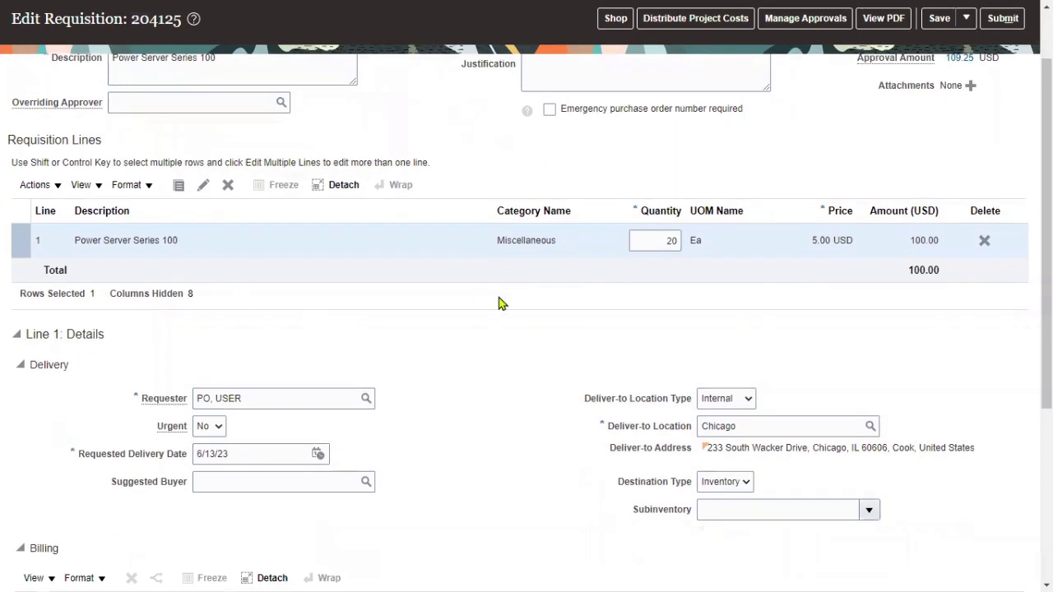
{"action": "scroll", "coordinate": [415, 359], "scroll_direction": "down", "scroll_amount": 2}
{"action": "scroll", "coordinate": [426, 318], "scroll_direction": "up", "scroll_amount": 3}
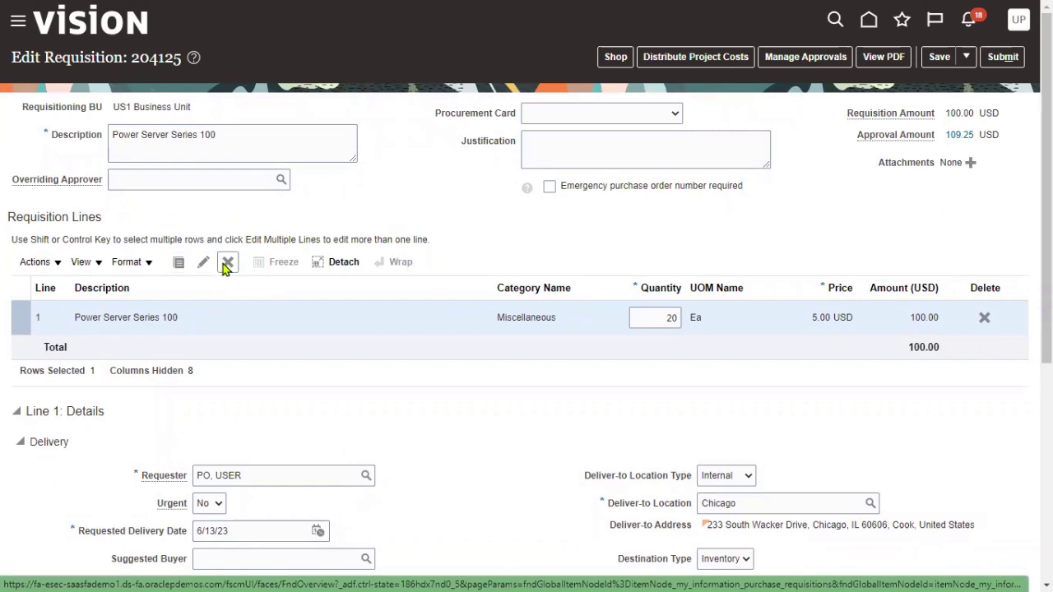
{"action": "scroll", "coordinate": [550, 391], "scroll_direction": "down", "scroll_amount": 3}
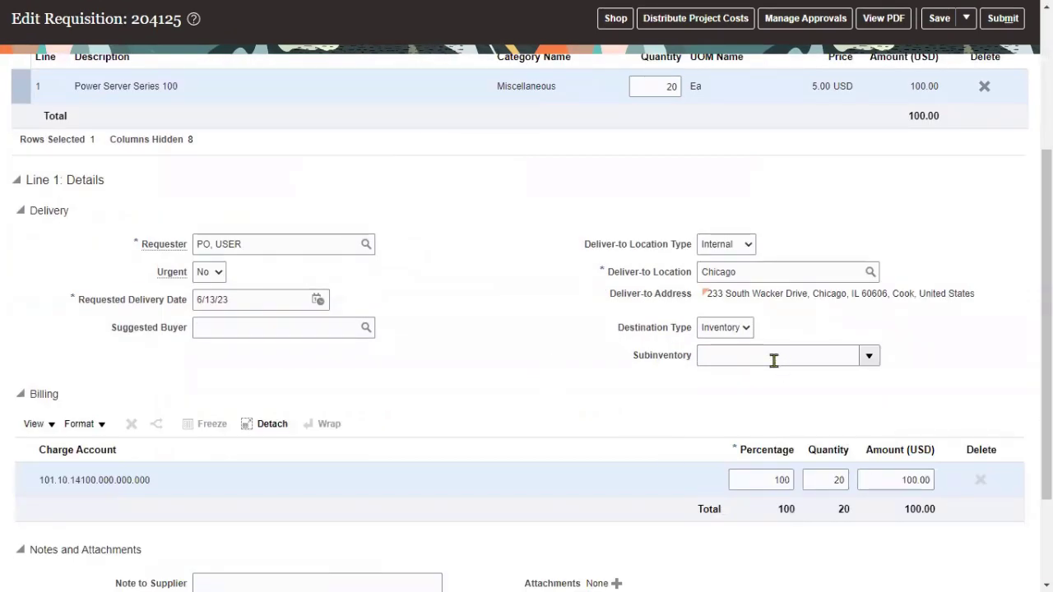
{"action": "scroll", "coordinate": [789, 329], "scroll_direction": "up", "scroll_amount": 4}
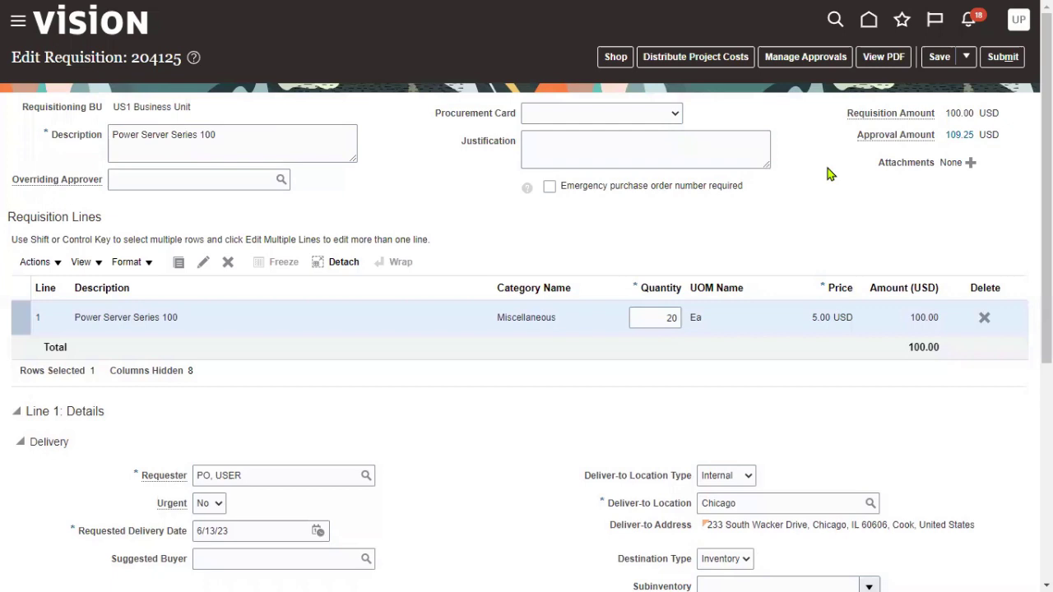
Open approval management for the requisition and look over the line's supplier note and attachment fields
{"action": "left_click", "coordinate": [811, 59]}
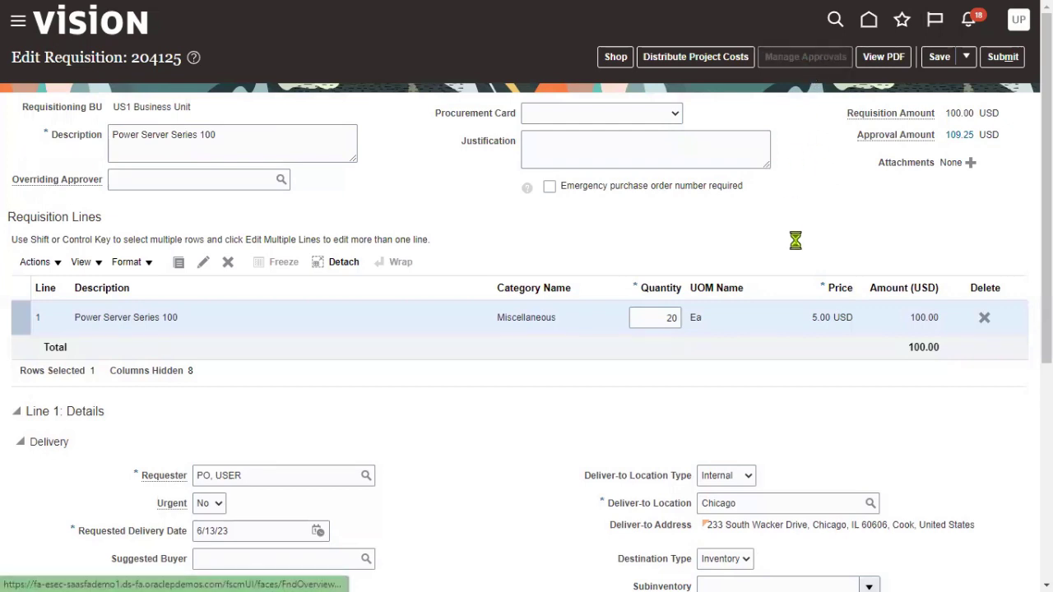
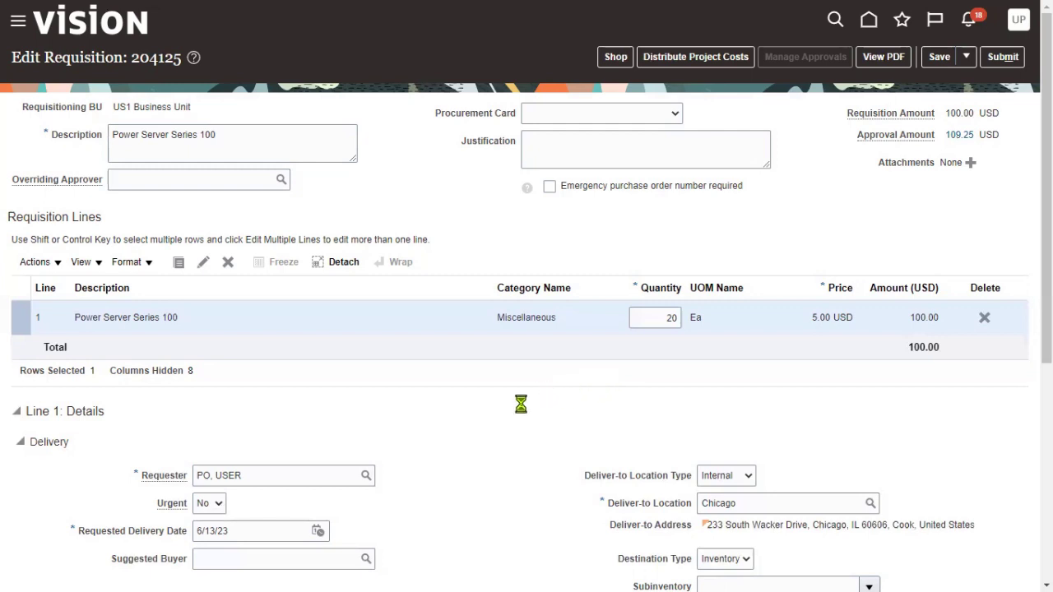
{"action": "scroll", "coordinate": [481, 421], "scroll_direction": "down", "scroll_amount": 3}
{"action": "scroll", "coordinate": [475, 427], "scroll_direction": "down", "scroll_amount": 3}
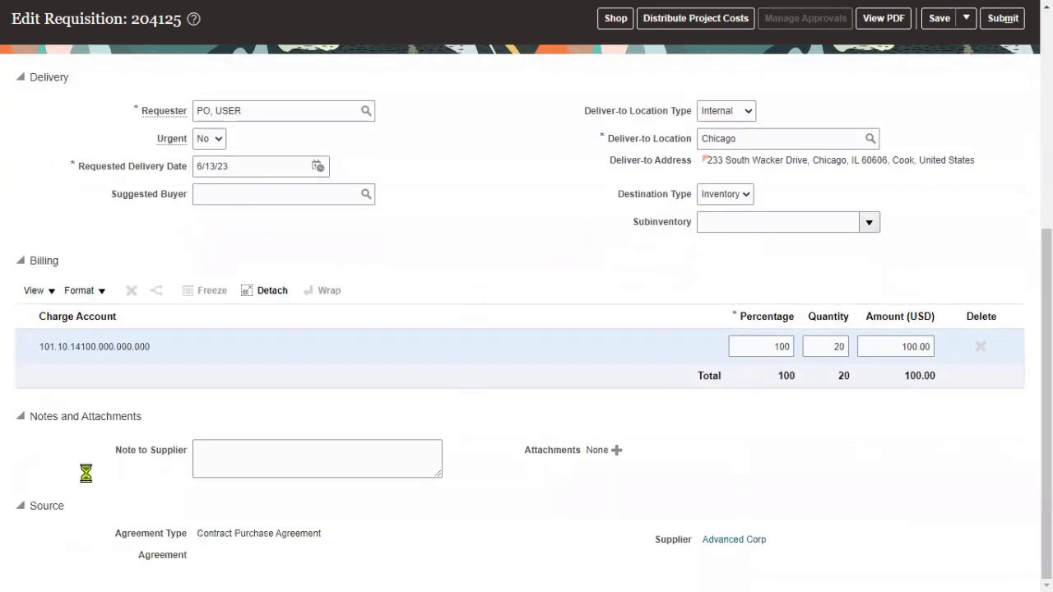
{"action": "triple_click", "coordinate": [38, 418]}
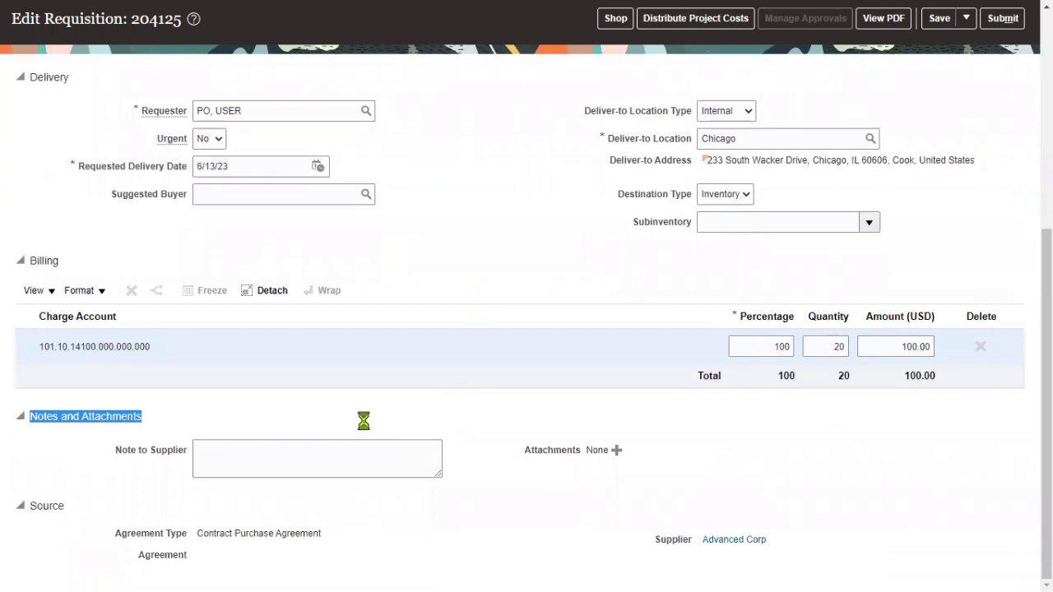
{"action": "left_click_drag", "start_coordinate": [114, 451], "coordinate": [186, 460]}
{"action": "left_click", "coordinate": [465, 461]}
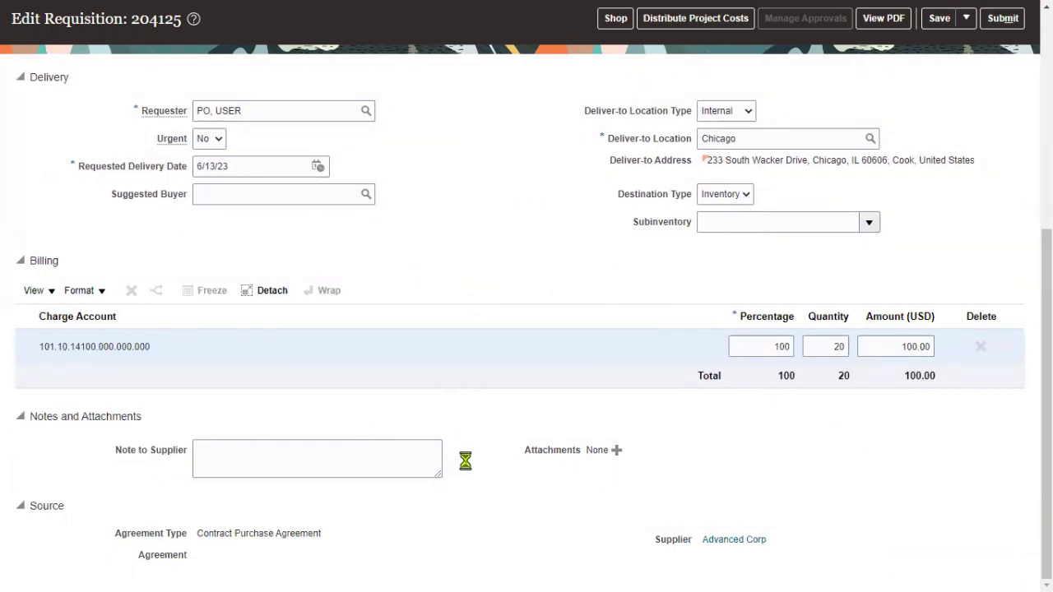
{"action": "left_click_drag", "start_coordinate": [523, 453], "coordinate": [581, 463]}
{"action": "left_click", "coordinate": [569, 489]}
{"action": "left_click", "coordinate": [615, 455]}
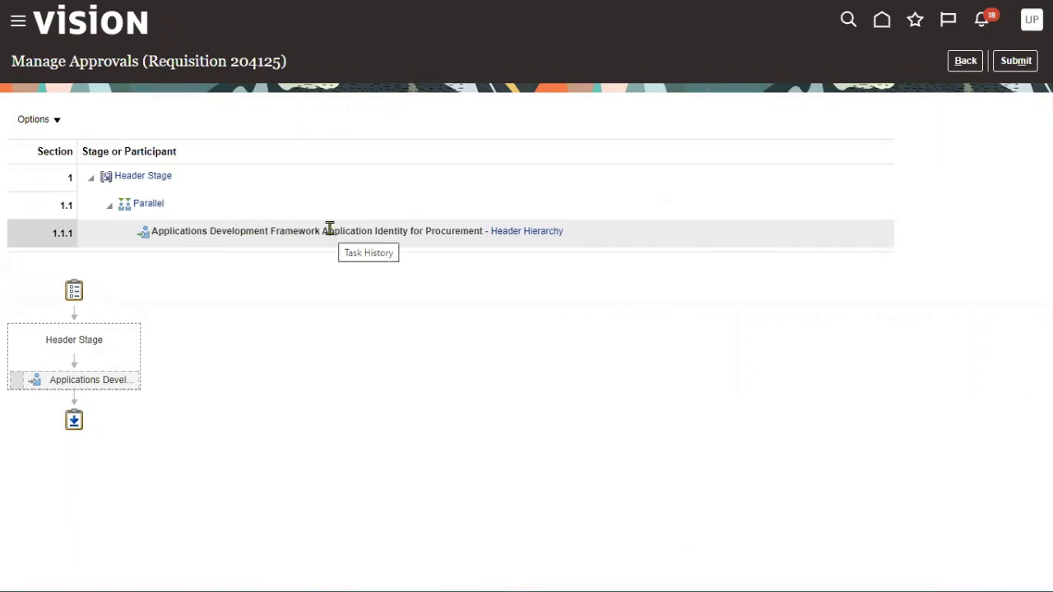
Submit the requisition for approval and copy its requisition number from the confirmation
{"action": "left_click", "coordinate": [1017, 63]}
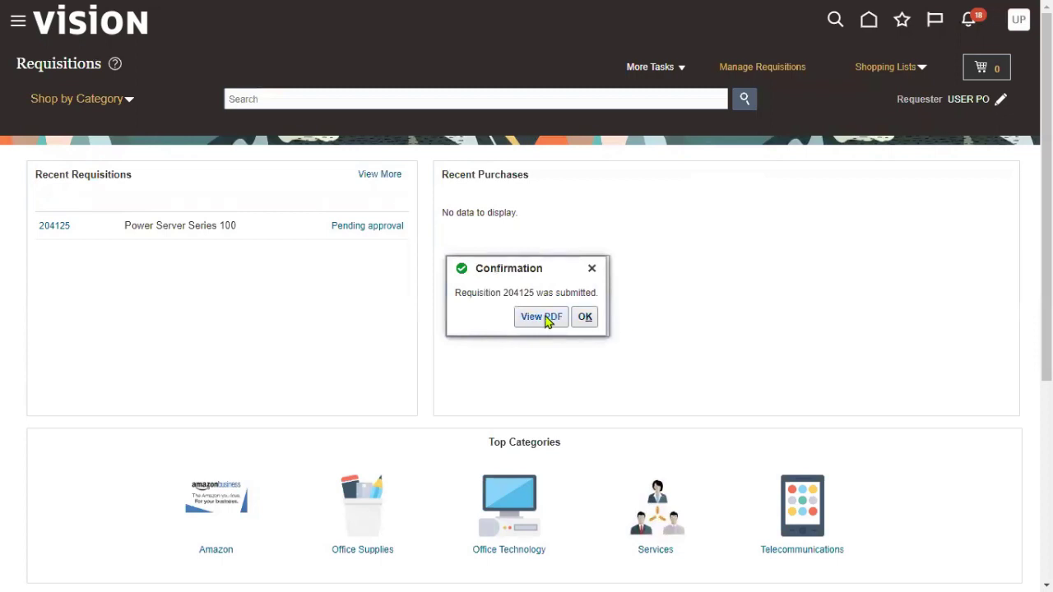
{"action": "left_click_drag", "start_coordinate": [504, 294], "coordinate": [535, 293]}
{"action": "right_click", "coordinate": [530, 294]}
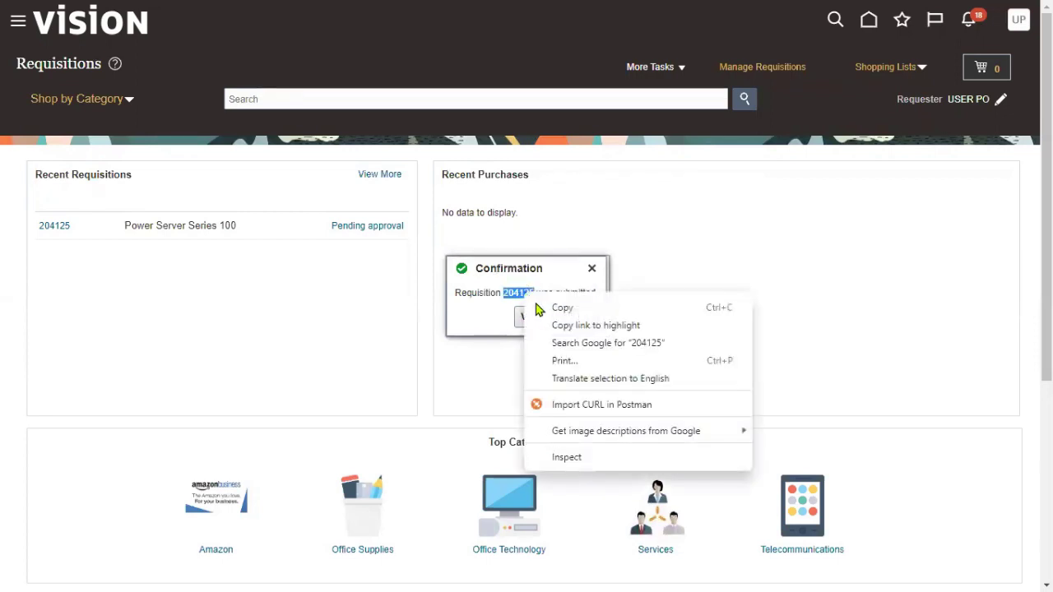
{"action": "left_click", "coordinate": [546, 306]}
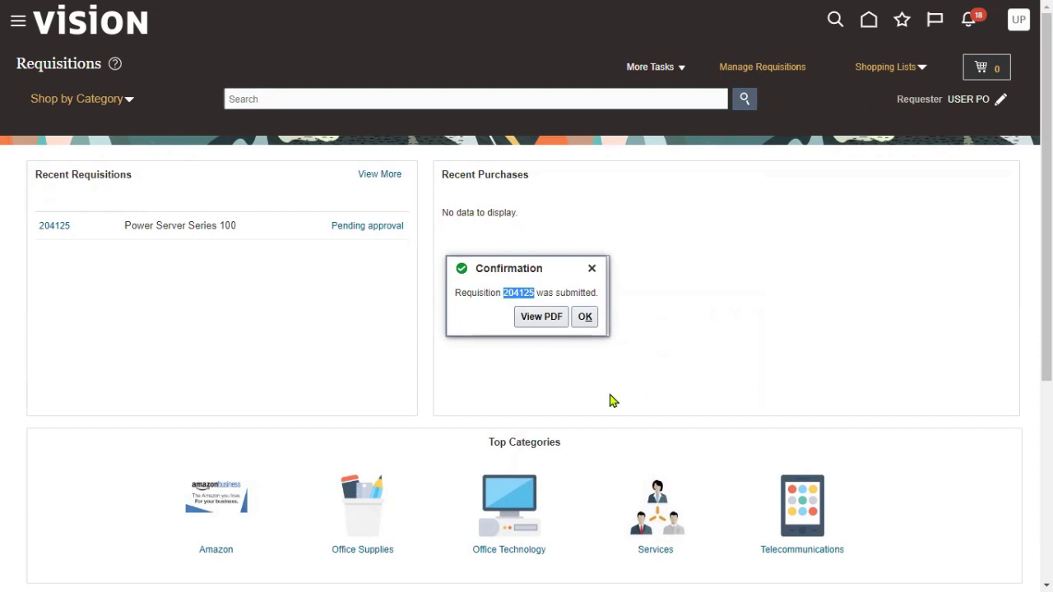
Generate the submitted requisition's PDF and open the downloaded file to check its details
{"action": "left_click", "coordinate": [547, 317]}
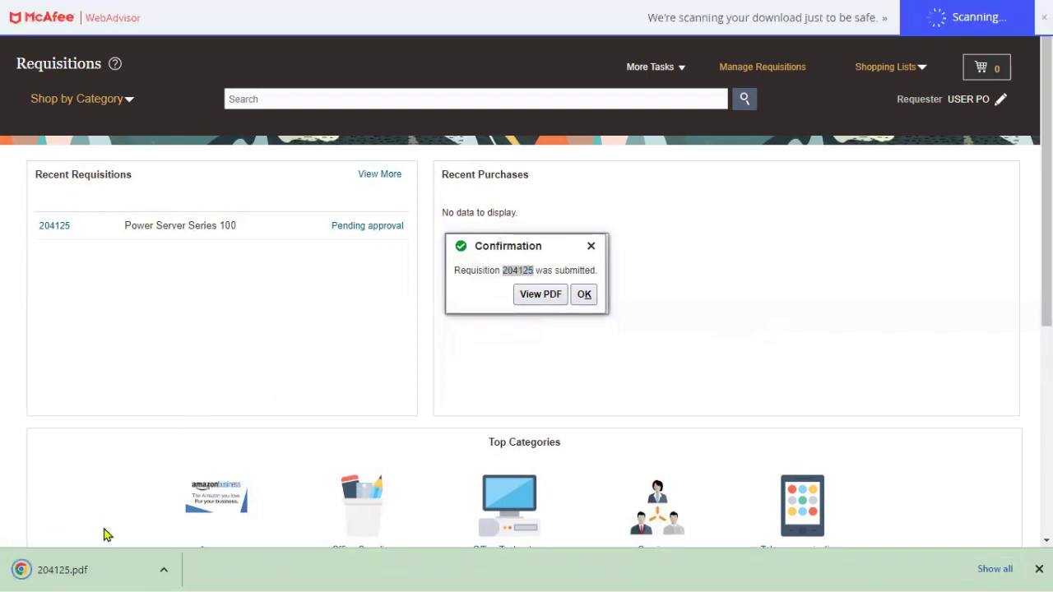
{"action": "left_click", "coordinate": [87, 571]}
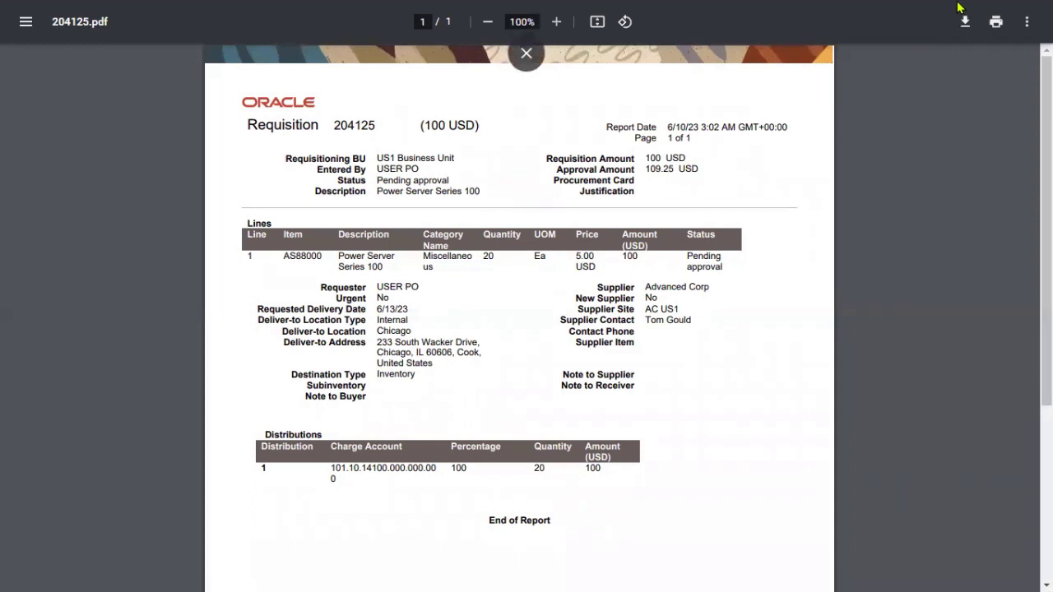
{"action": "left_click", "coordinate": [526, 52]}
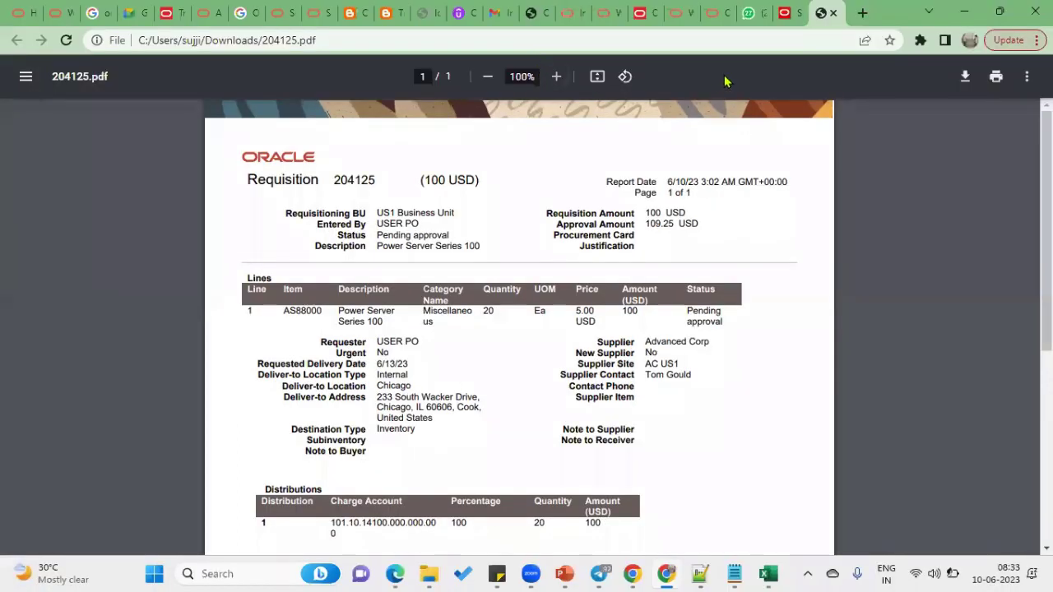
Return to the Requisitions page, show the browser in full screen and dismiss the submission confirmation
{"action": "left_click", "coordinate": [788, 13]}
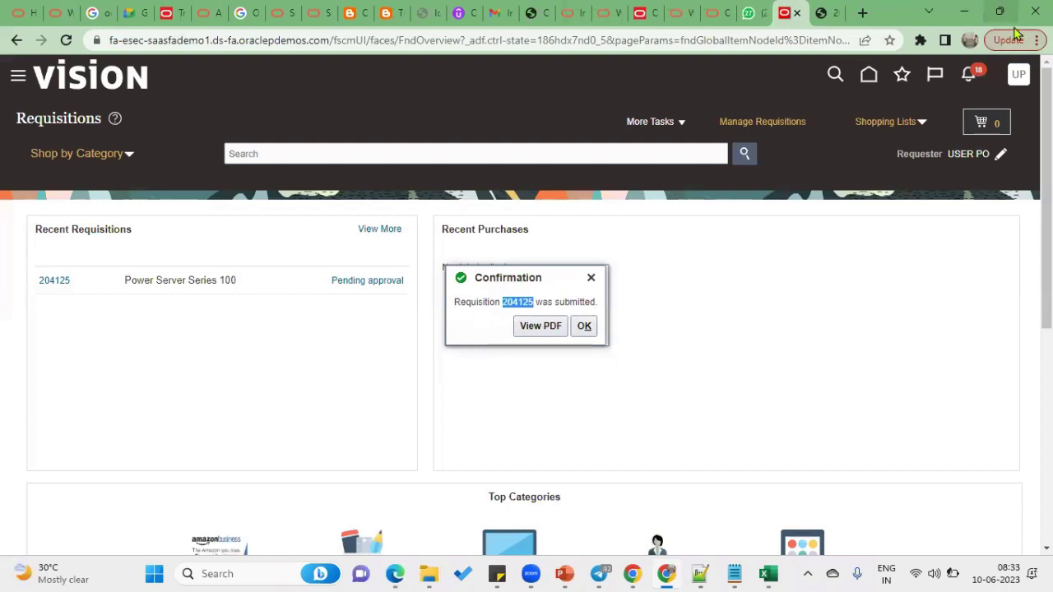
{"action": "left_click", "coordinate": [1036, 40]}
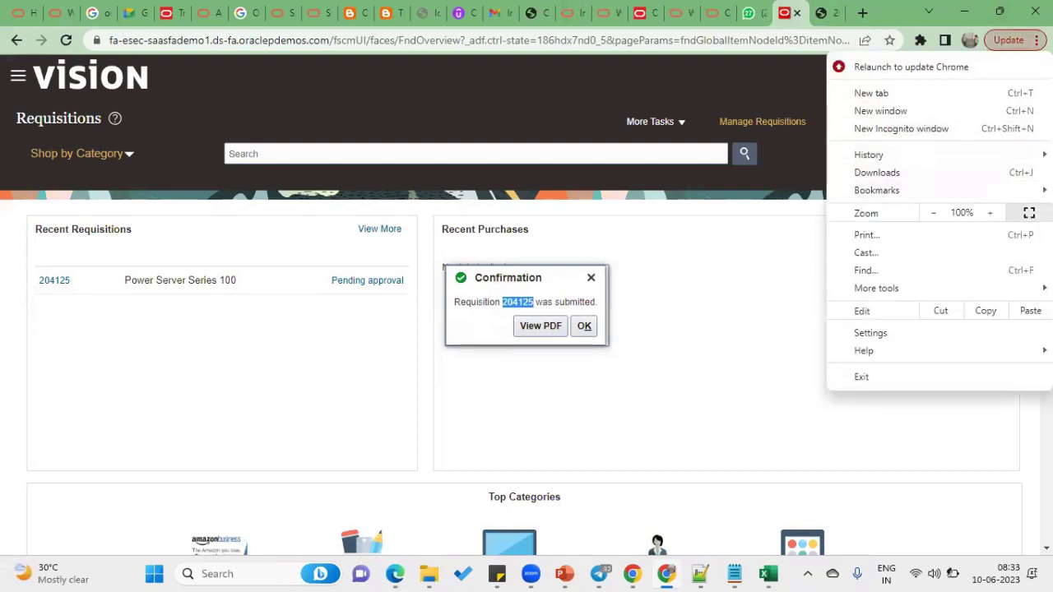
{"action": "left_click", "coordinate": [1029, 213]}
{"action": "left_click", "coordinate": [586, 317]}
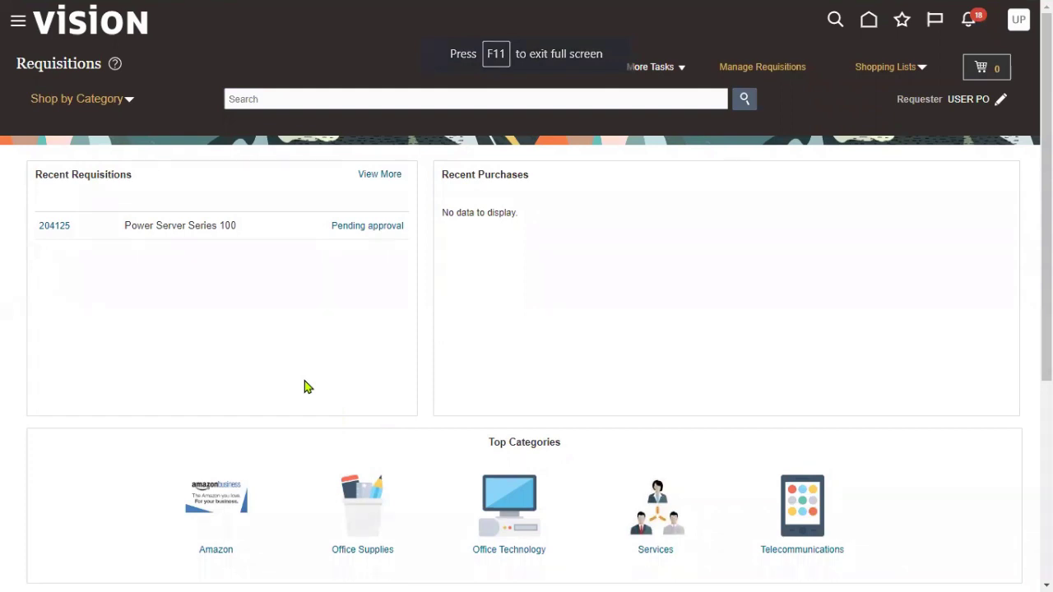
Open requisition management and search for the submitted requisition using its copied requisition number
{"action": "left_click", "coordinate": [763, 70]}
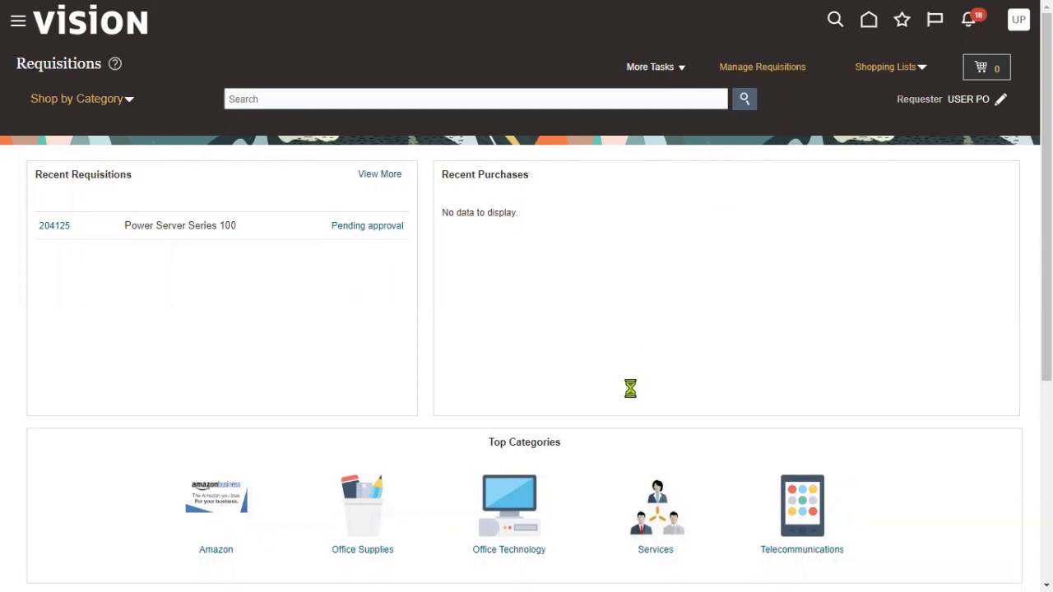
{"action": "left_click", "coordinate": [277, 211]}
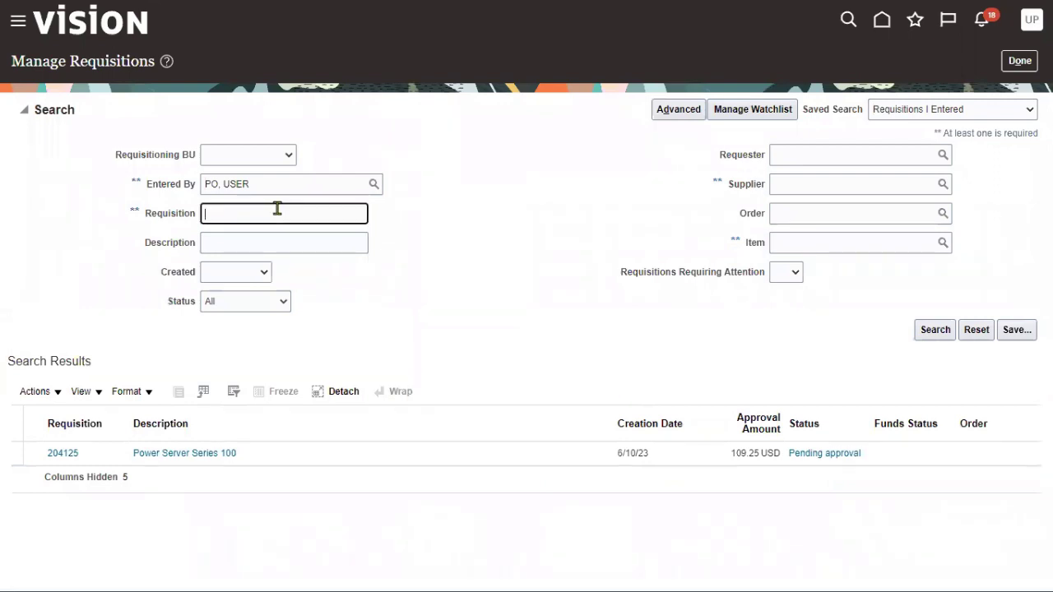
{"action": "right_click", "coordinate": [277, 209]}
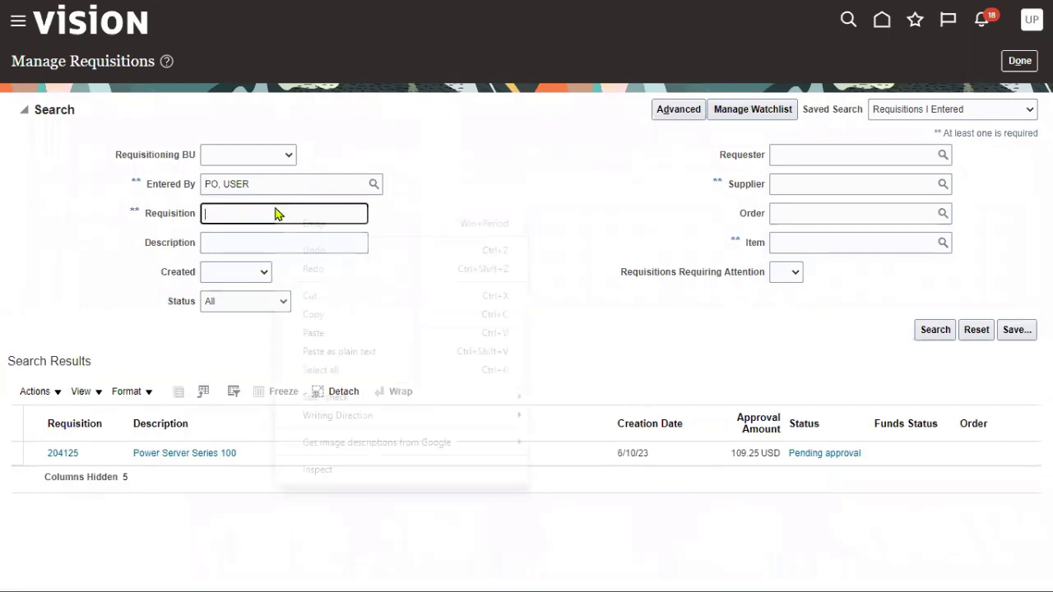
{"action": "left_click", "coordinate": [311, 335]}
{"action": "left_click", "coordinate": [925, 331]}
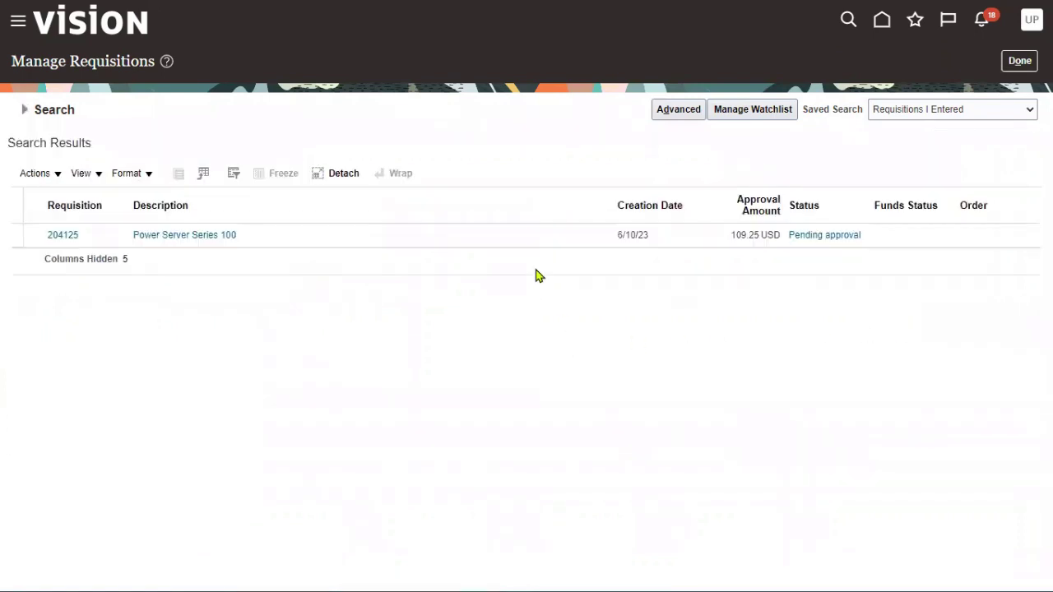
Rerun the requisition search to refresh the results and check the requisition's approval status
{"action": "left_click", "coordinate": [404, 236]}
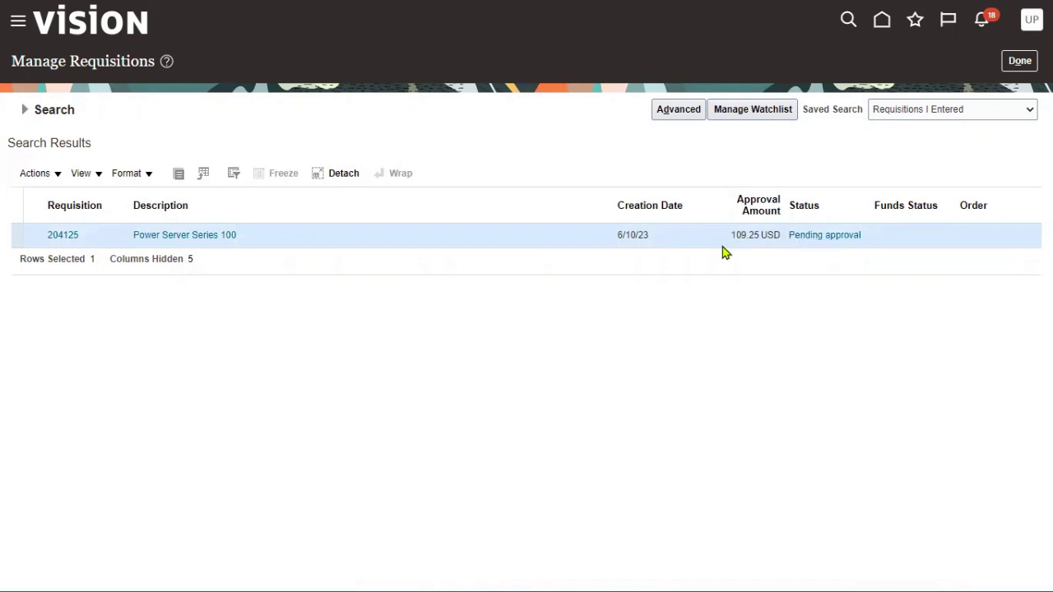
{"action": "left_click", "coordinate": [31, 113]}
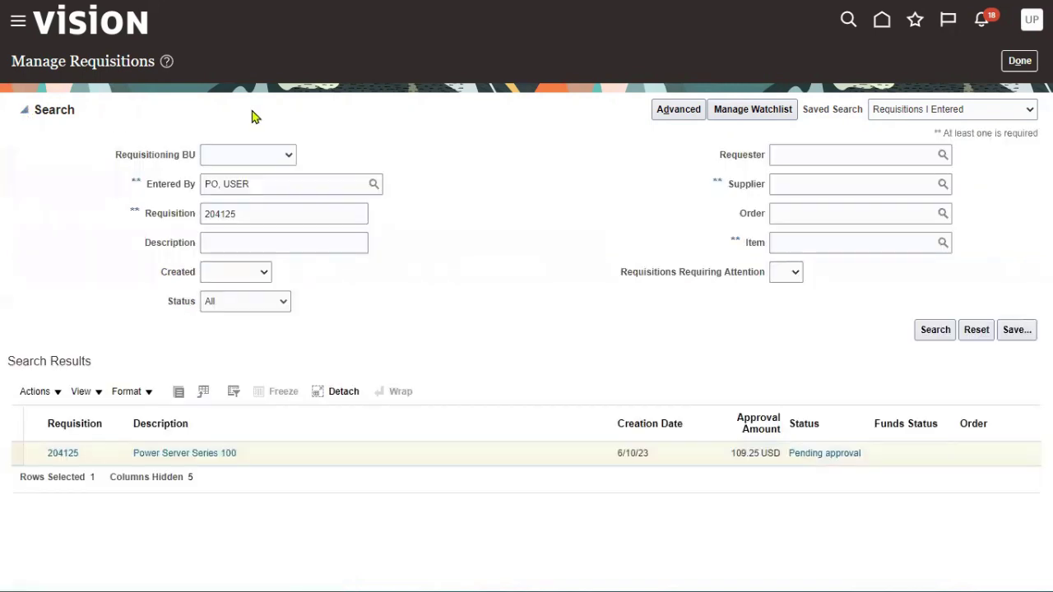
{"action": "left_click", "coordinate": [932, 330]}
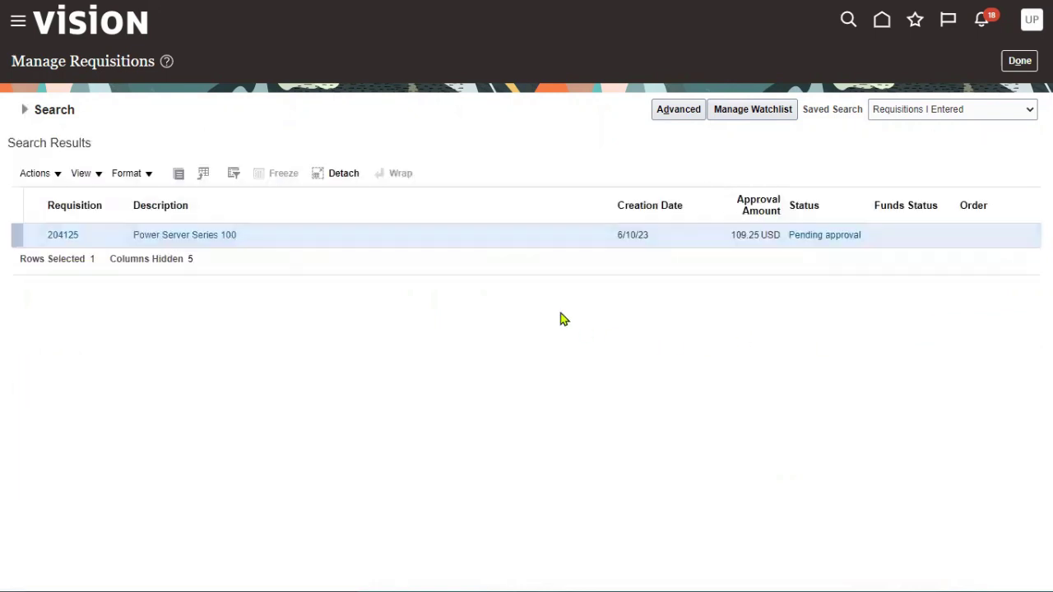
{"action": "left_click", "coordinate": [25, 112]}
{"action": "double_click", "coordinate": [815, 235]}
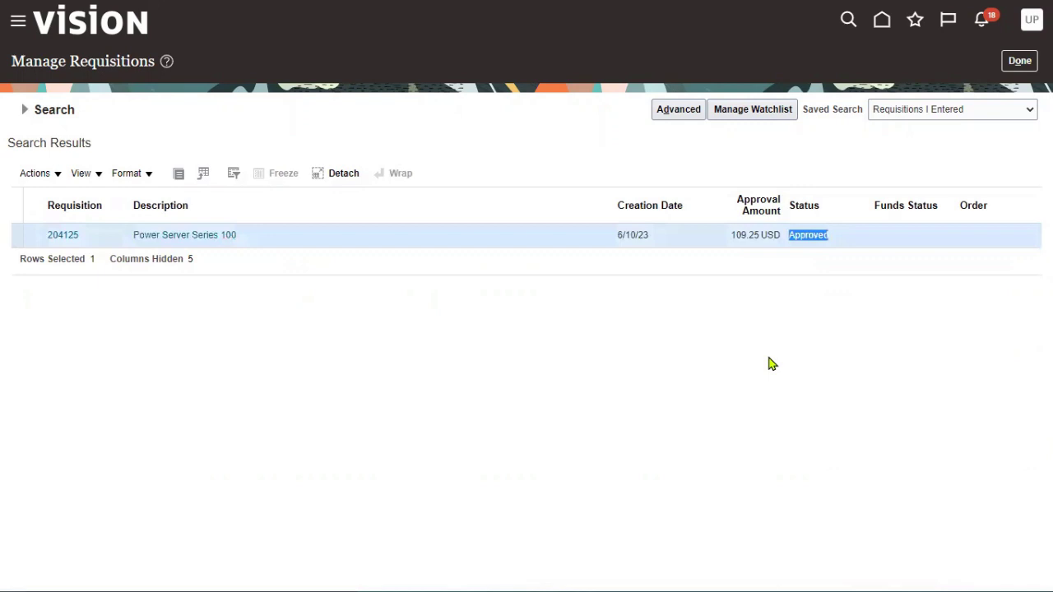
Open the Power Server Series 100 requisition and examine the order, shipments and receipts sections of its life cycle
{"action": "left_click", "coordinate": [67, 235]}
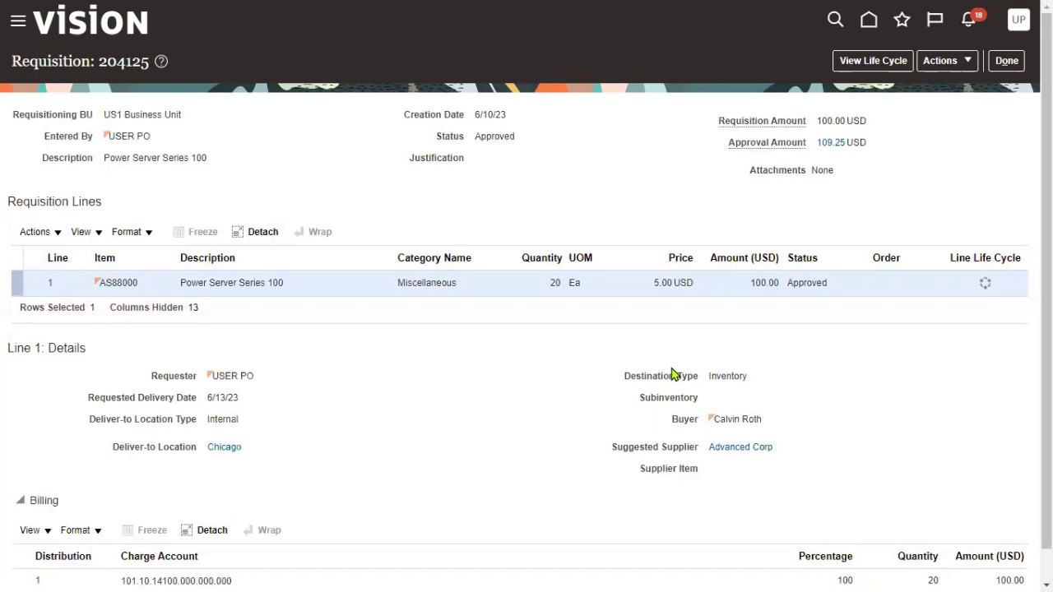
{"action": "left_click", "coordinate": [892, 62]}
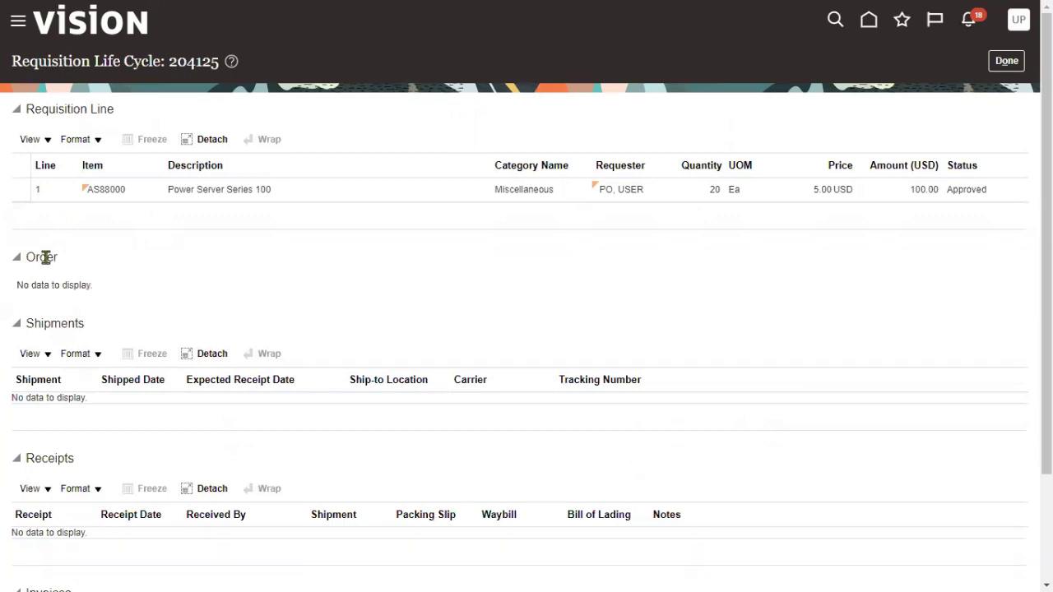
{"action": "left_click_drag", "start_coordinate": [26, 257], "coordinate": [77, 264]}
{"action": "left_click_drag", "start_coordinate": [25, 323], "coordinate": [90, 329]}
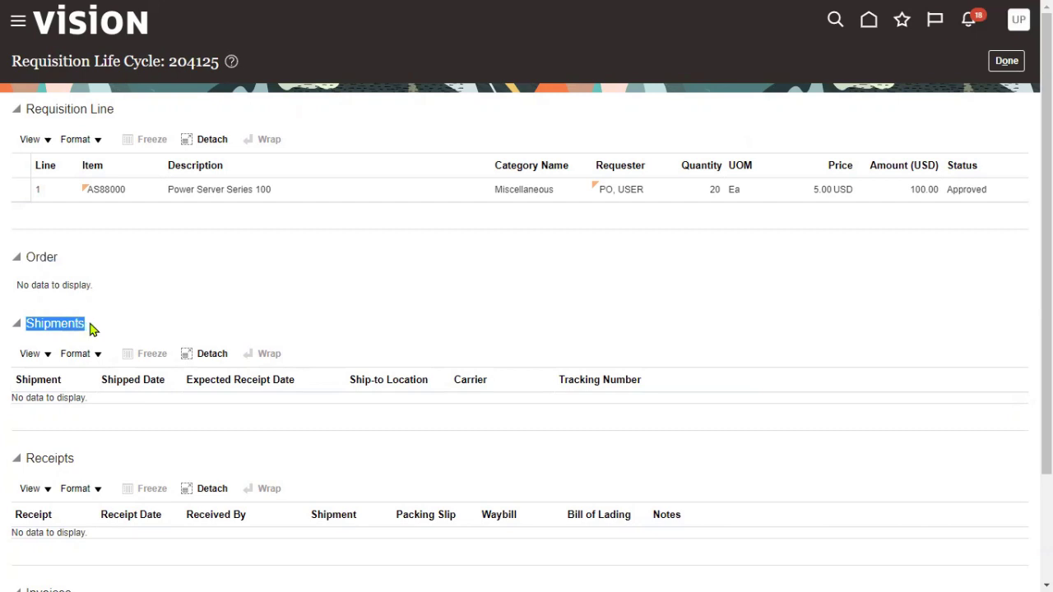
{"action": "left_click_drag", "start_coordinate": [28, 460], "coordinate": [74, 465]}
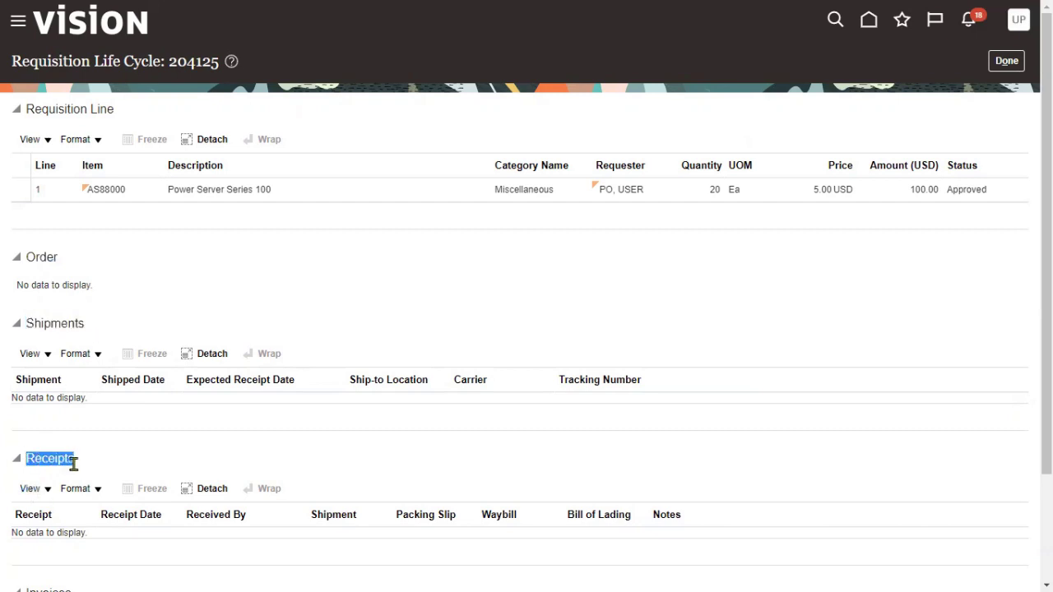
{"action": "left_click", "coordinate": [459, 305]}
Close the life cycle, requisition details and requisition management pages, and open the main navigator from the Requisitions page
{"action": "left_click", "coordinate": [1006, 61]}
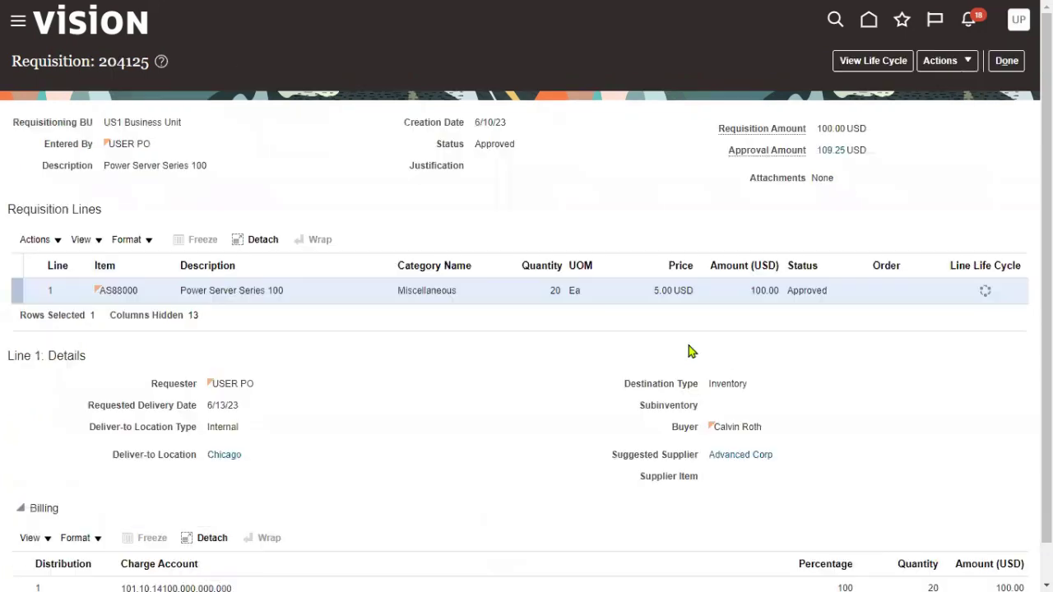
{"action": "left_click", "coordinate": [1005, 60]}
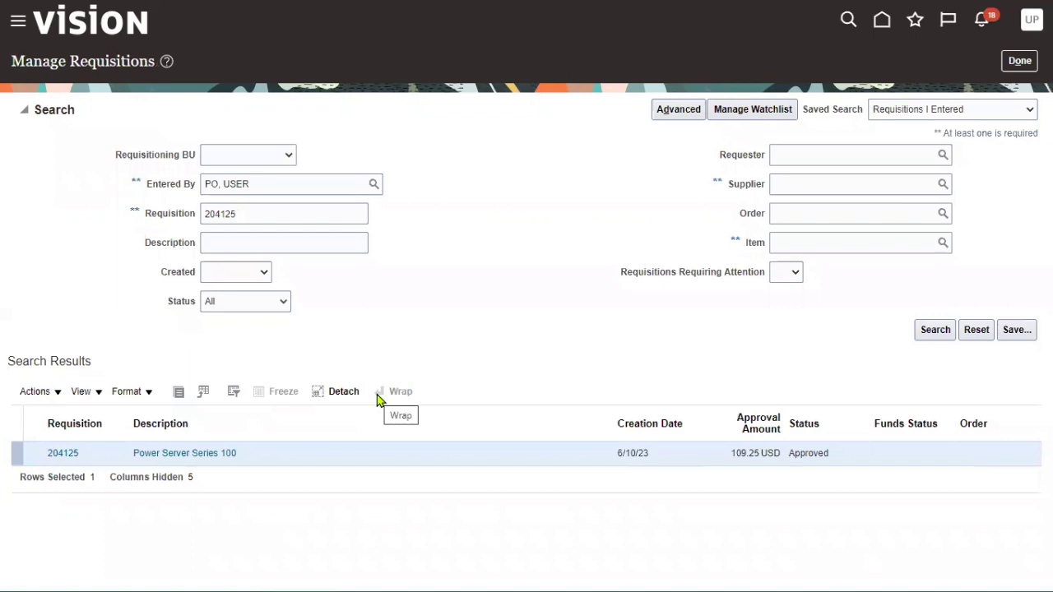
{"action": "left_click", "coordinate": [1019, 61]}
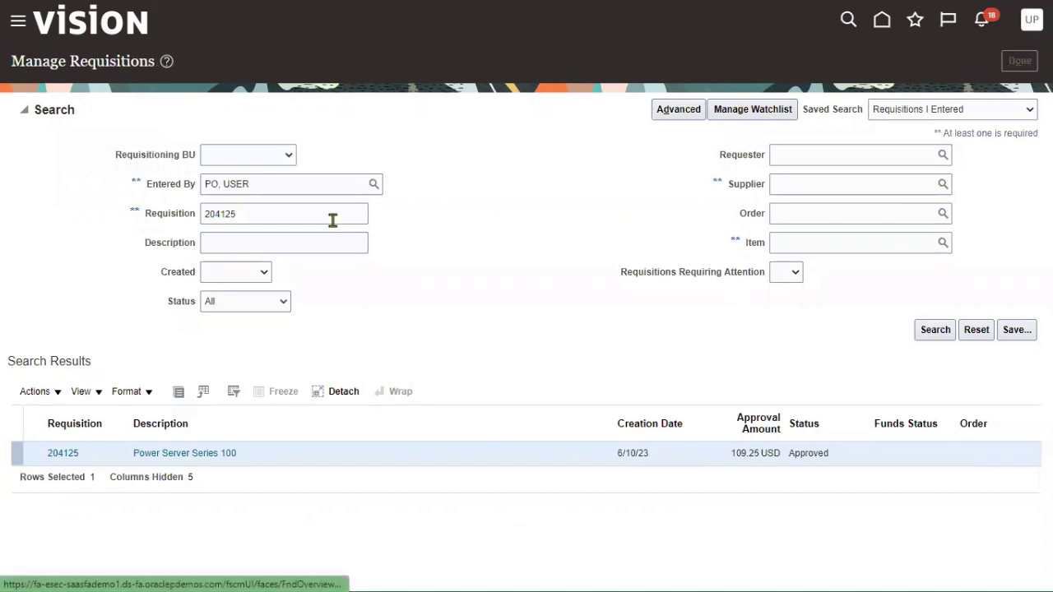
{"action": "left_click", "coordinate": [18, 23]}
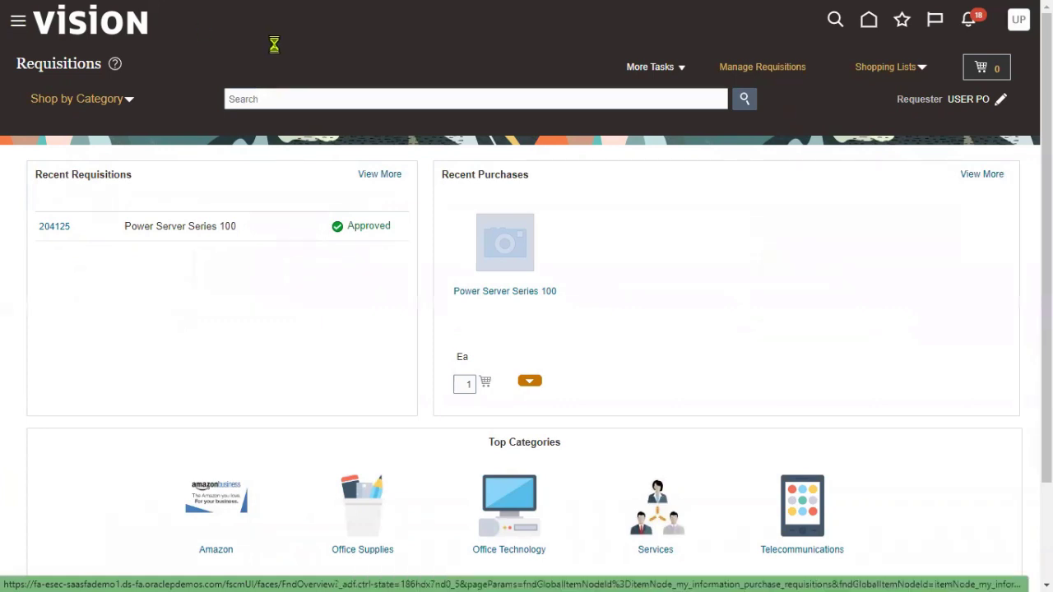